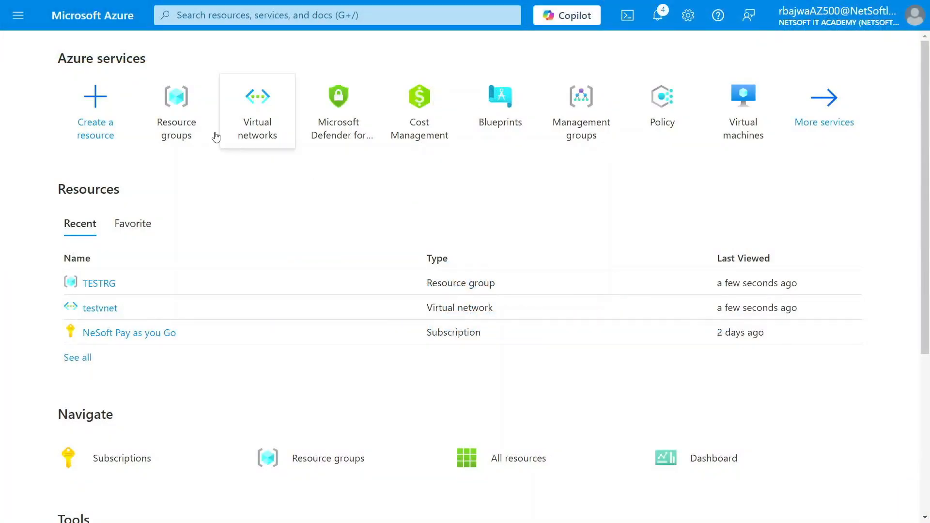
# Step: Delete the NetworkWatcherRG resource group with its dependent resources, entering its name to confirm the deletion
pyautogui.click(179, 111)
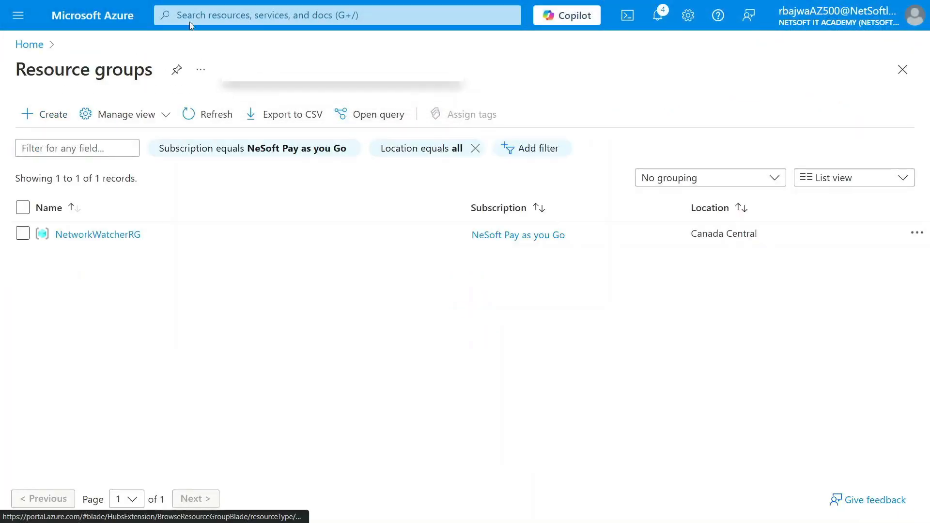
pyautogui.click(84, 236)
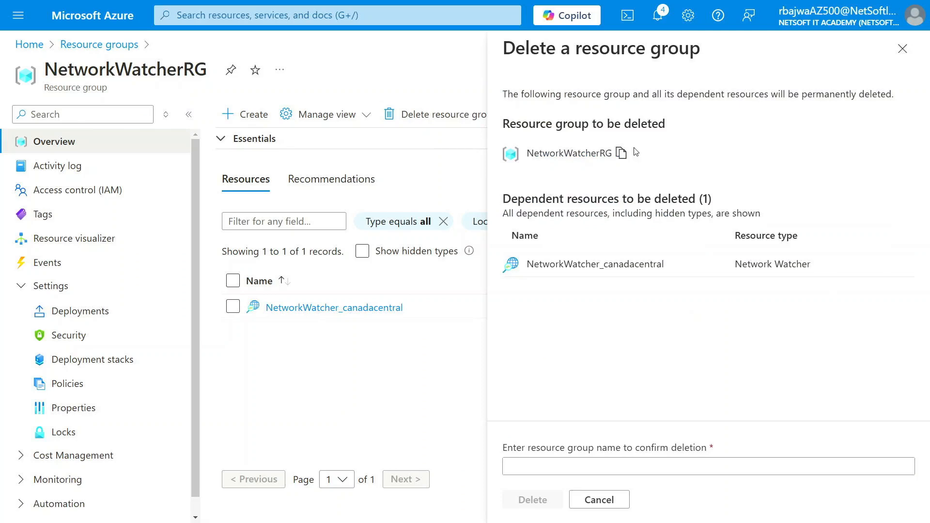
pyautogui.click(548, 466)
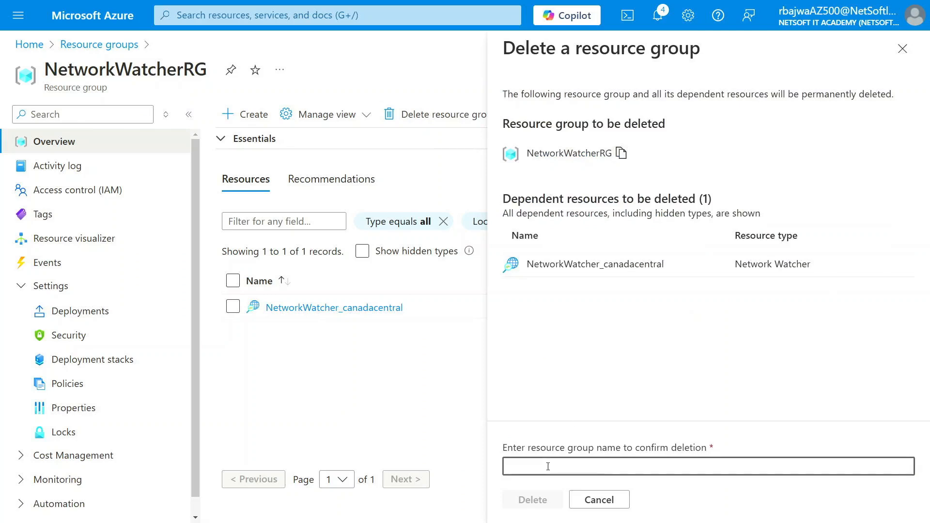
pyautogui.write('NetworkWatcherRG')
pyautogui.click(543, 503)
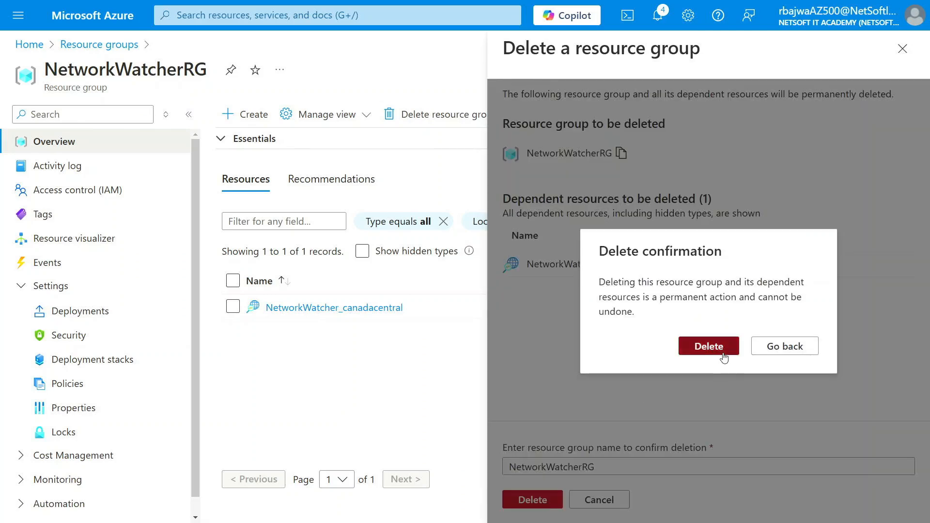
pyautogui.click(708, 346)
# Step: Create a resource group named demoRG in the Canada Central region without any tags
pyautogui.click(226, 15)
pyautogui.click(205, 250)
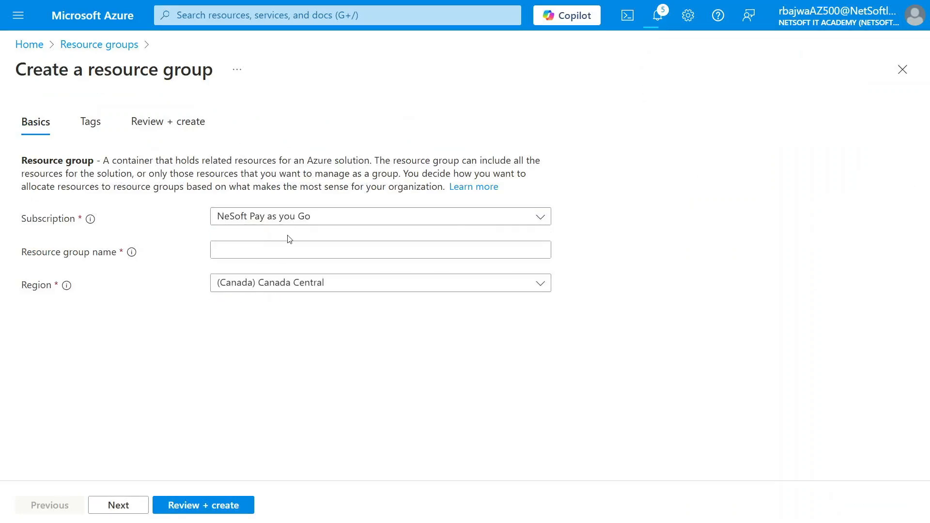
pyautogui.click(273, 251)
pyautogui.write('demoRG')
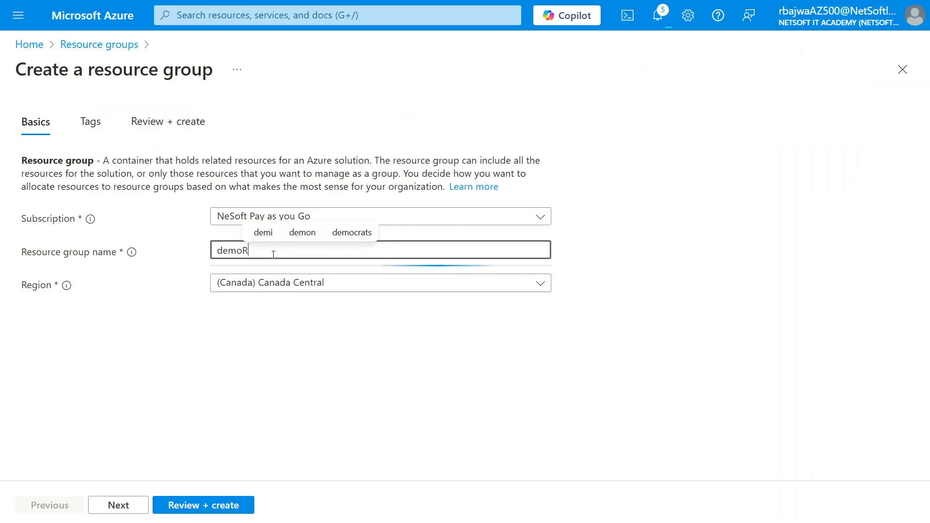
pyautogui.click(128, 513)
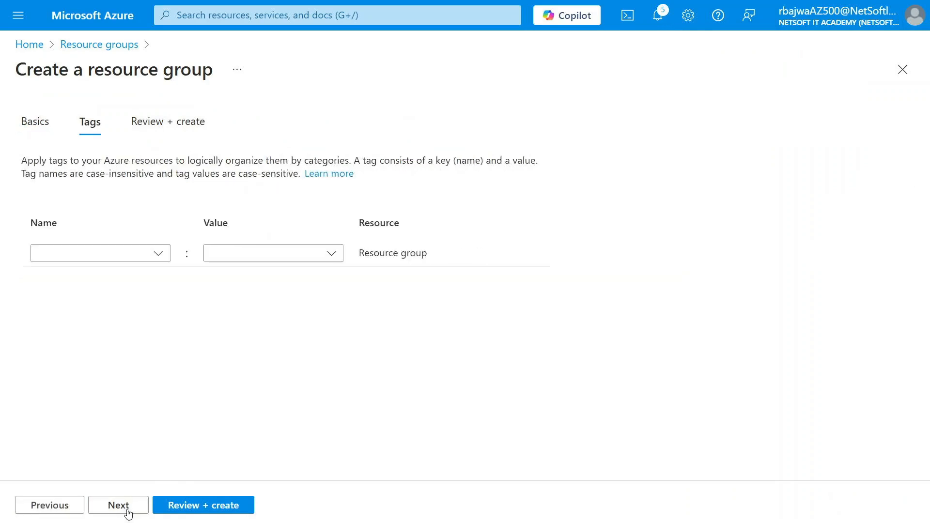
pyautogui.click(128, 512)
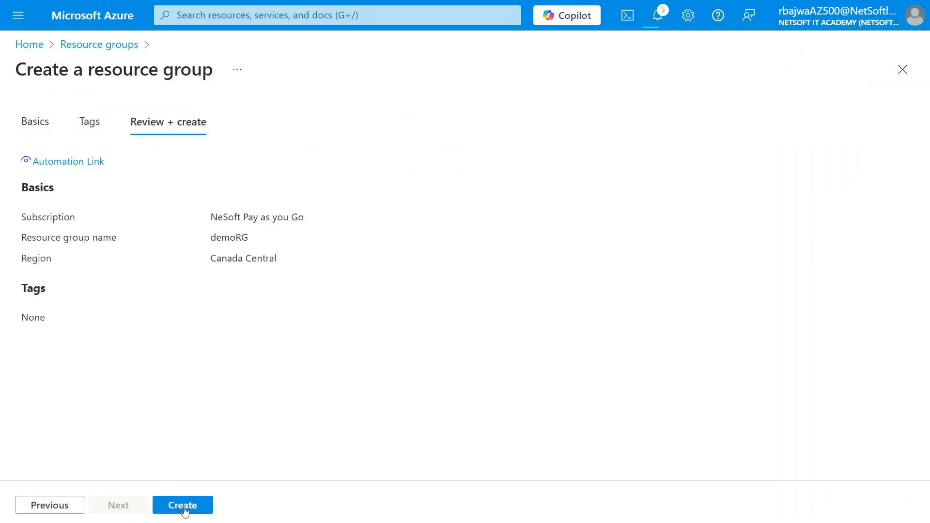
pyautogui.click(183, 508)
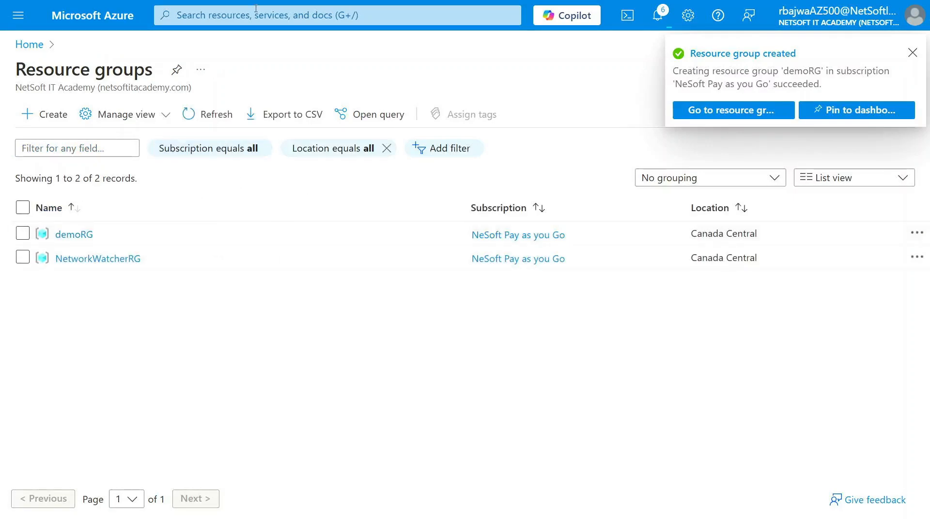
# Step: Start a new virtual network in demoRG, naming it VNET01 and setting its region to Canada Central
pyautogui.click(254, 13)
pyautogui.click(274, 254)
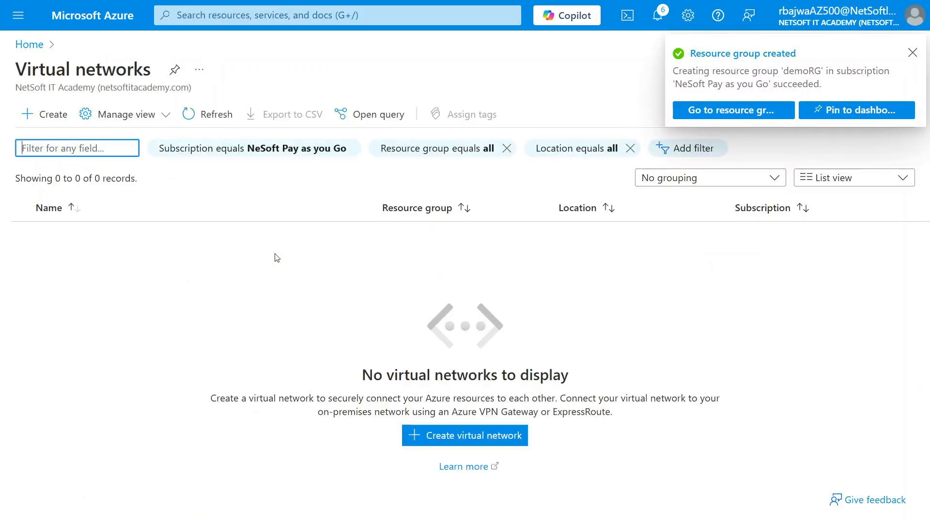
pyautogui.click(57, 122)
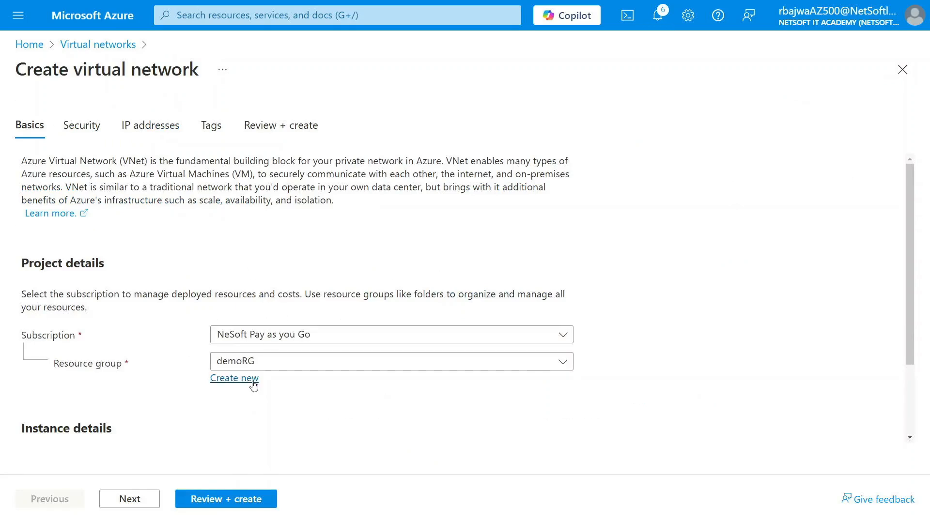
pyautogui.scroll(-2, 254, 383)
pyautogui.click(255, 364)
pyautogui.write('VNET01')
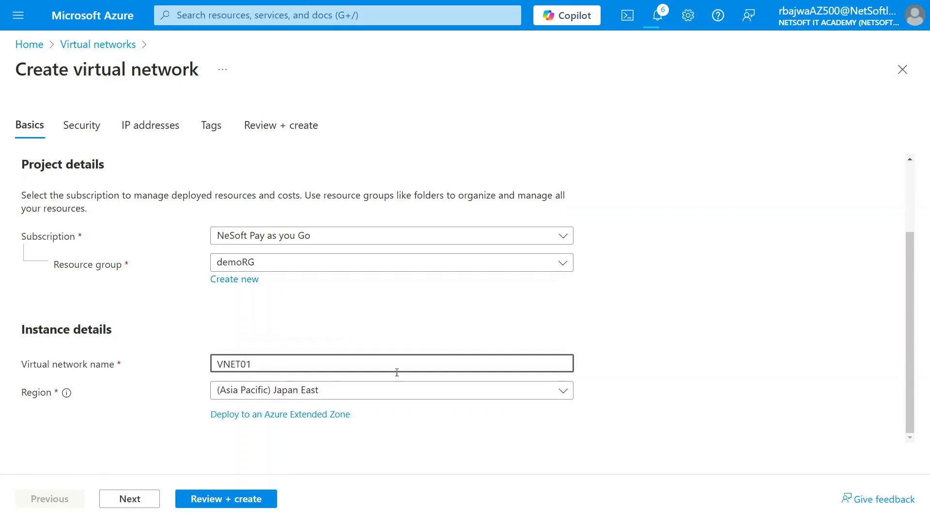
pyautogui.click(356, 400)
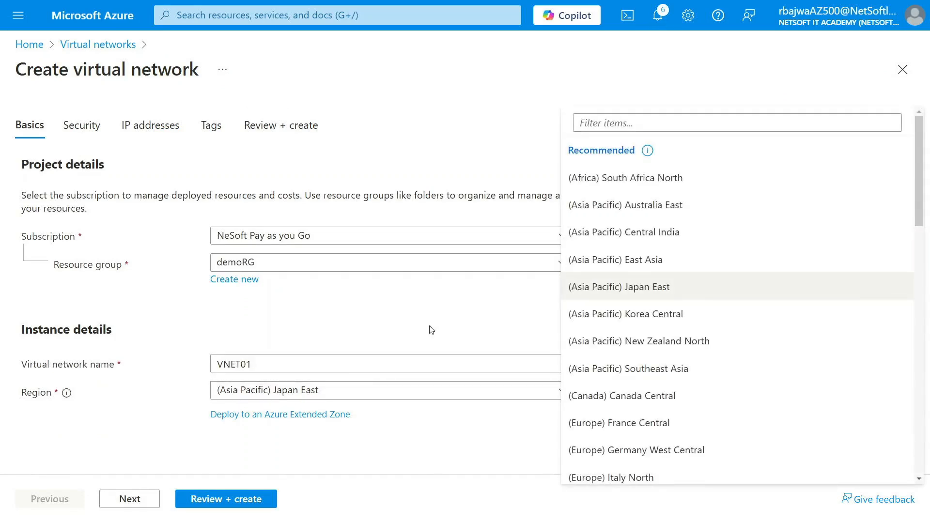
pyautogui.click(636, 119)
pyautogui.write('cana')
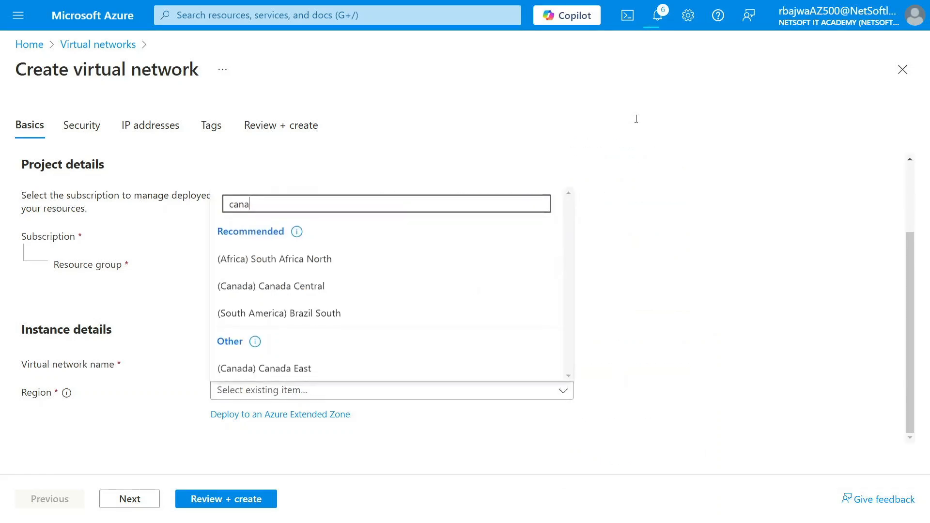
pyautogui.click(331, 312)
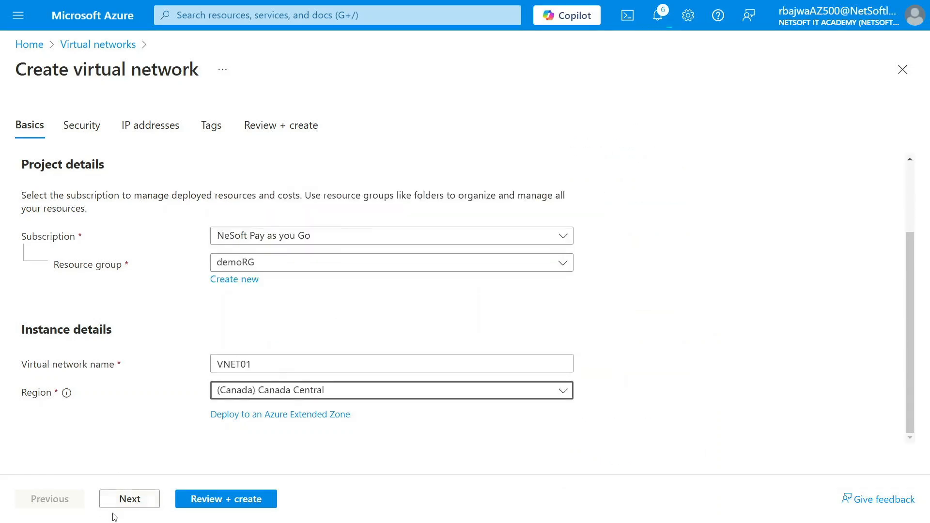
# Step: Keep the default security, IP address and tag settings for VNET01 and create the network
pyautogui.click(129, 501)
pyautogui.click(135, 504)
pyautogui.click(137, 504)
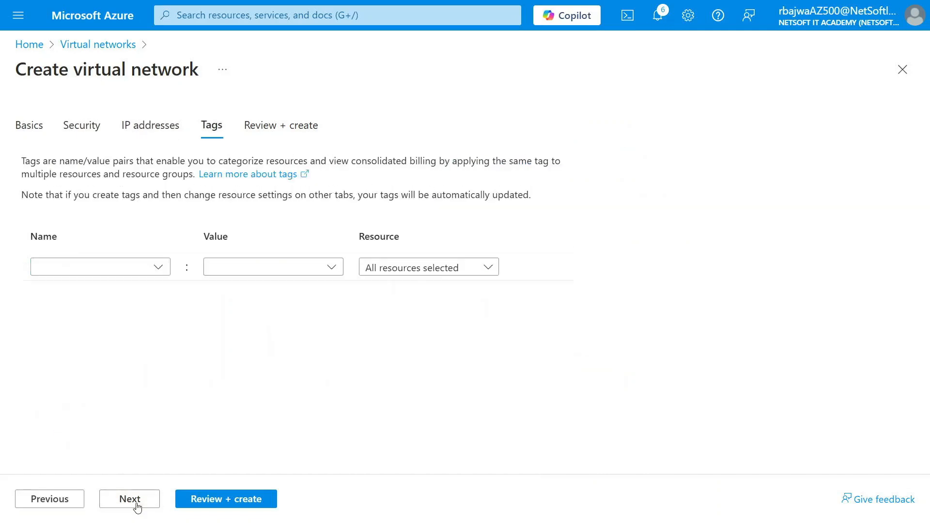
pyautogui.click(136, 504)
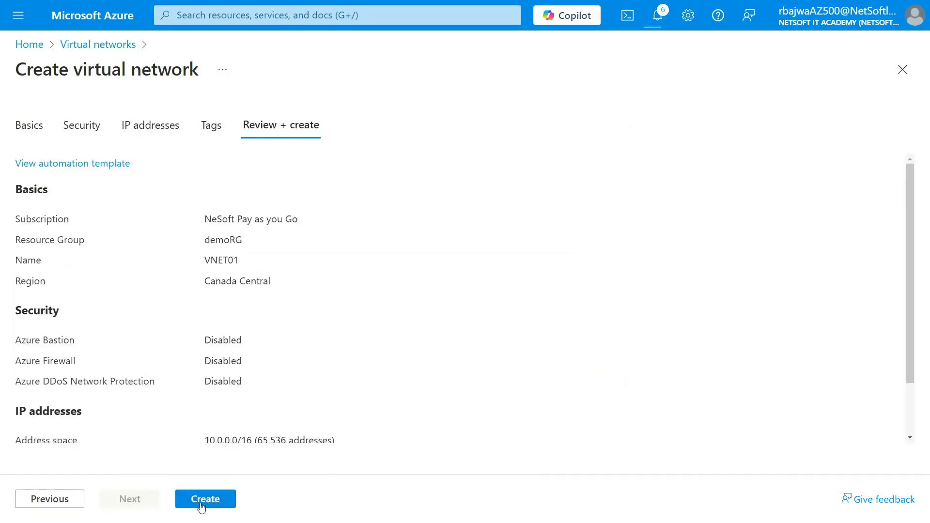
pyautogui.click(204, 499)
# Step: Start a second virtual network in demoRG and name it VNET02, keeping the Canada Central region
pyautogui.click(265, 15)
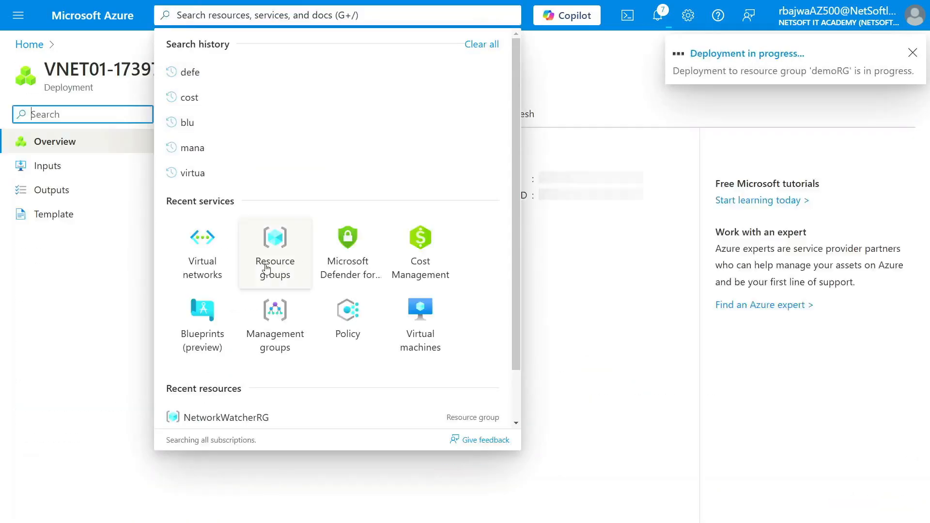
pyautogui.click(378, 20)
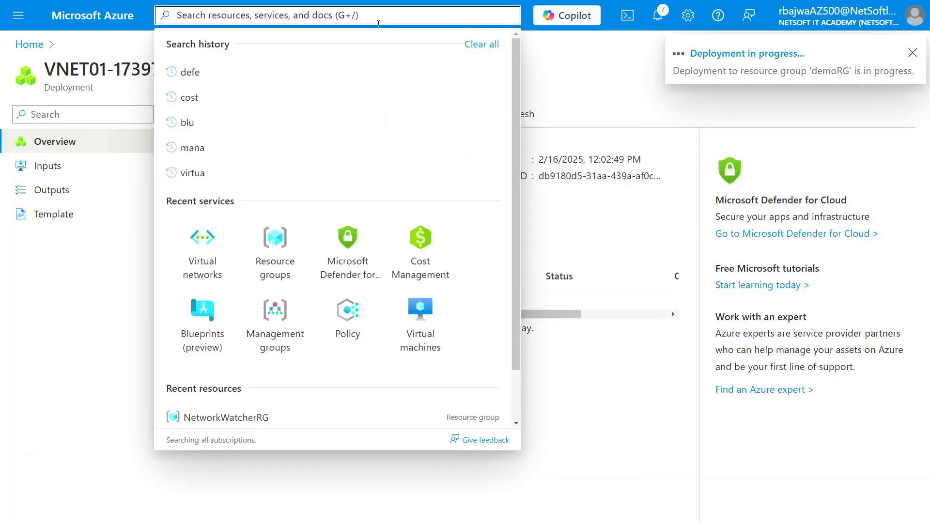
pyautogui.click(186, 288)
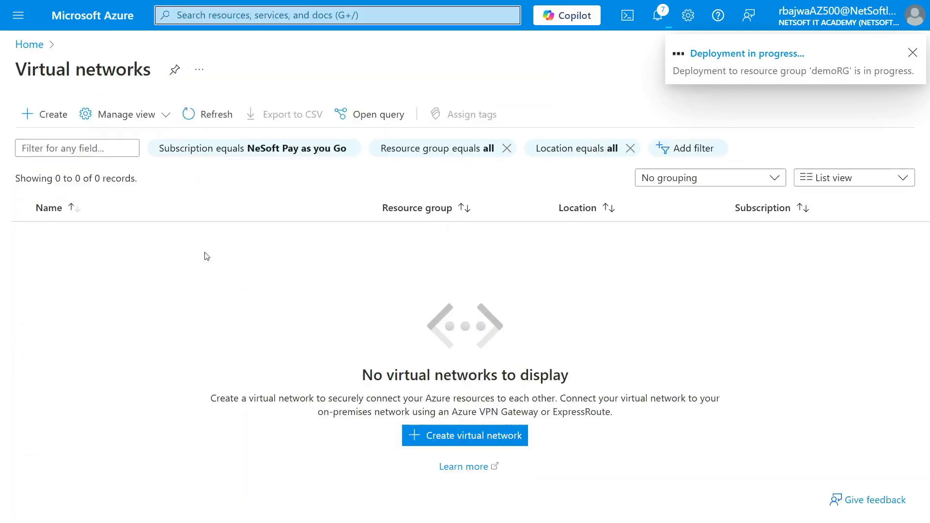
pyautogui.click(43, 114)
pyautogui.scroll(-2, 257, 369)
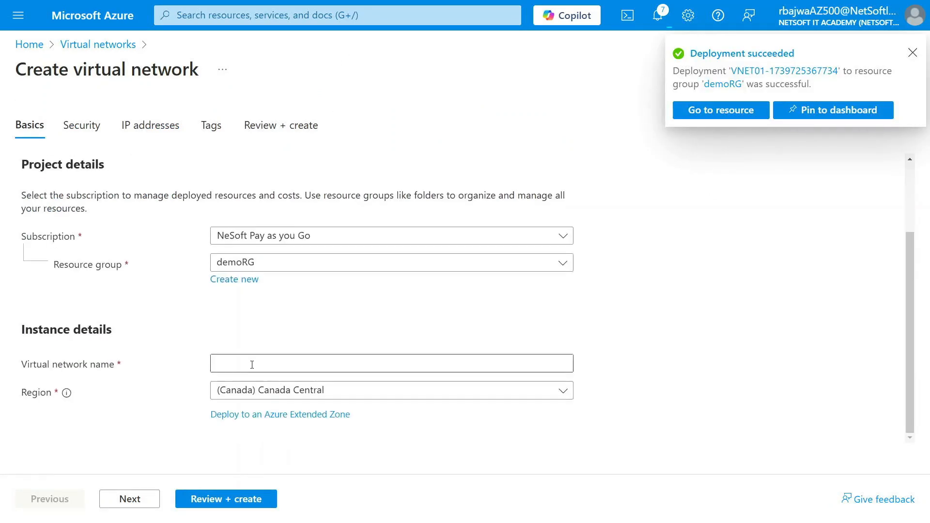
pyautogui.click(252, 364)
pyautogui.write('VNET02')
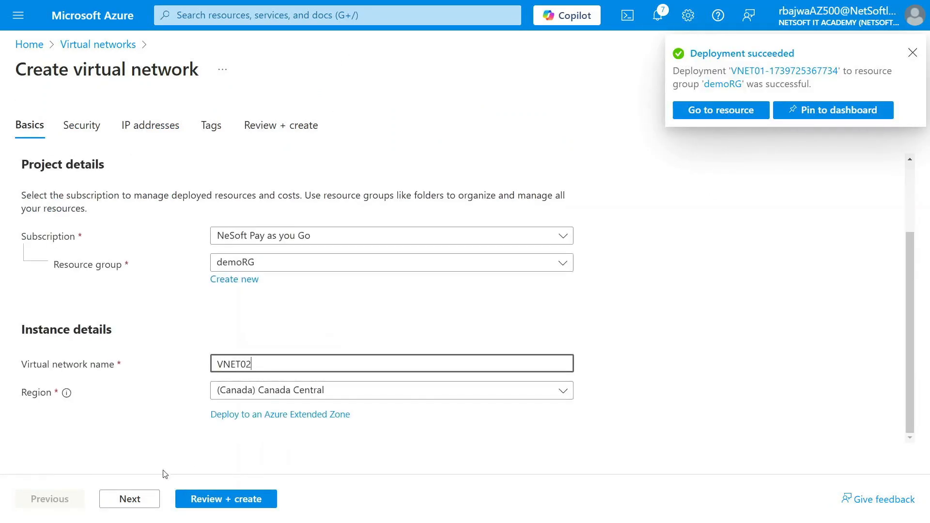
# Step: Set the starting address of VNET02's IPv4 address space to 172.16.0.0 with the /16 size
pyautogui.click(150, 498)
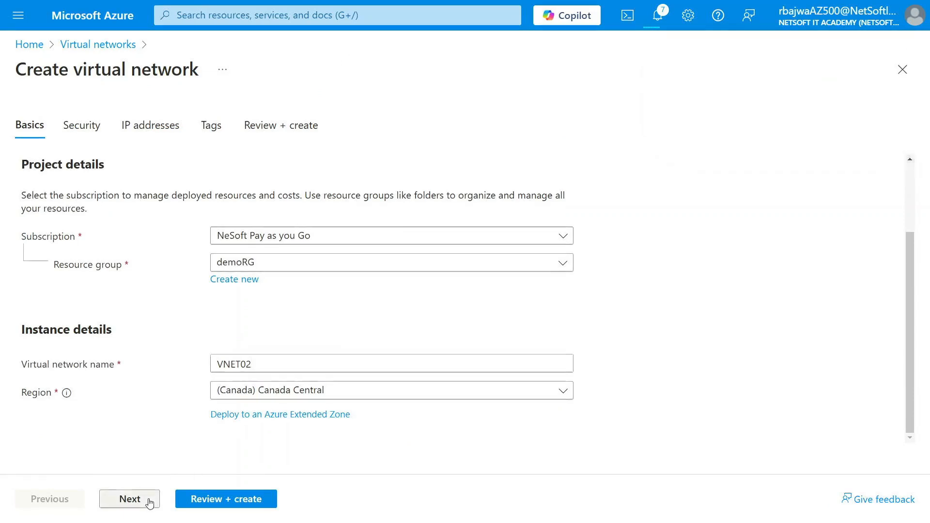
pyautogui.click(90, 329)
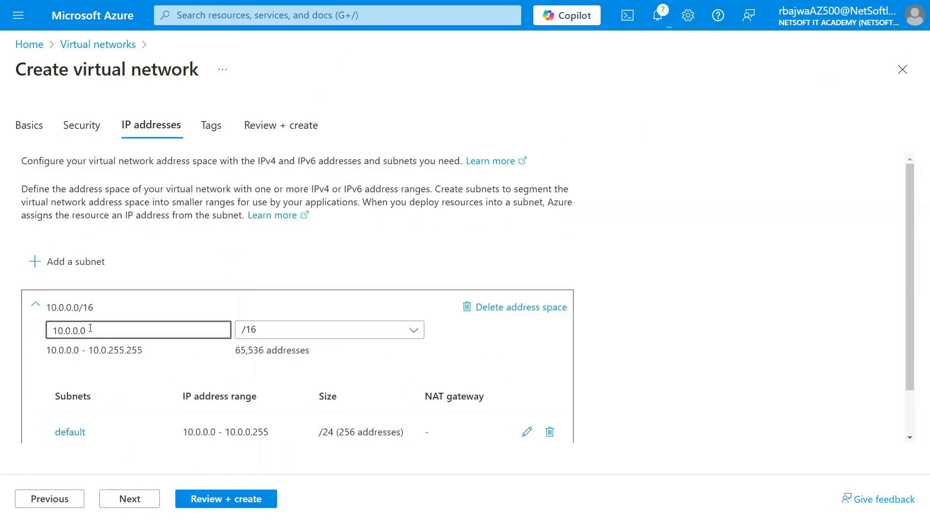
pyautogui.press('BackSpace')
pyautogui.press('BackSpace')
pyautogui.press('BackSpace')
pyautogui.press('BackSpace')
pyautogui.press('BackSpace')
pyautogui.press('BackSpace')
pyautogui.press('BackSpace')
pyautogui.press('BackSpace')
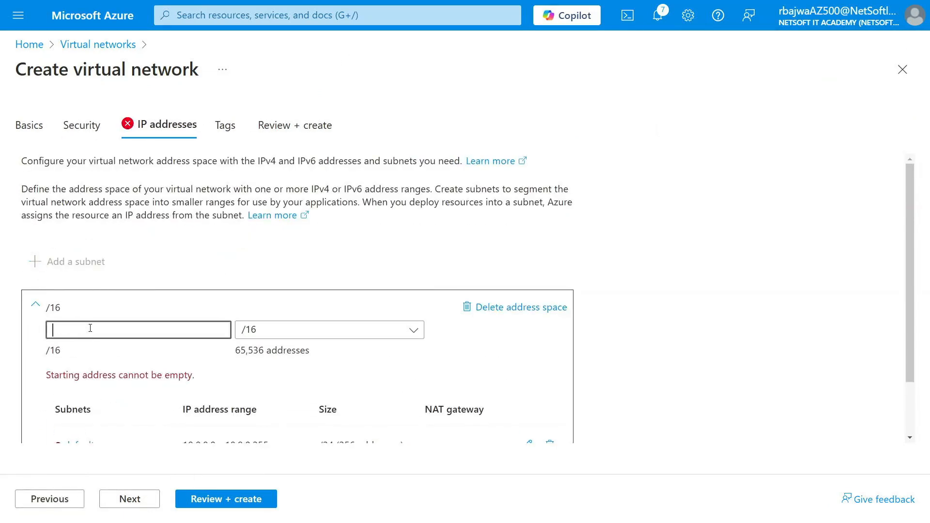
pyautogui.write('172.16.0.0')
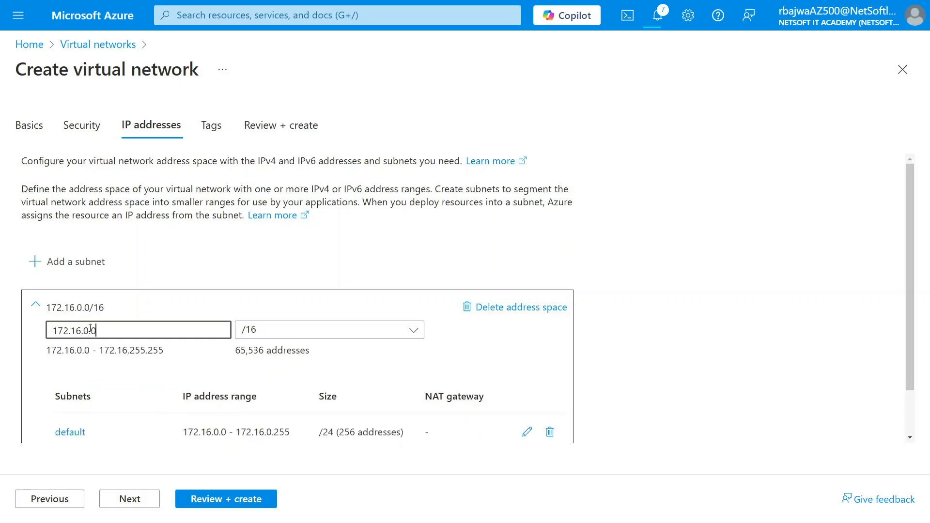
pyautogui.scroll(-2, 120, 369)
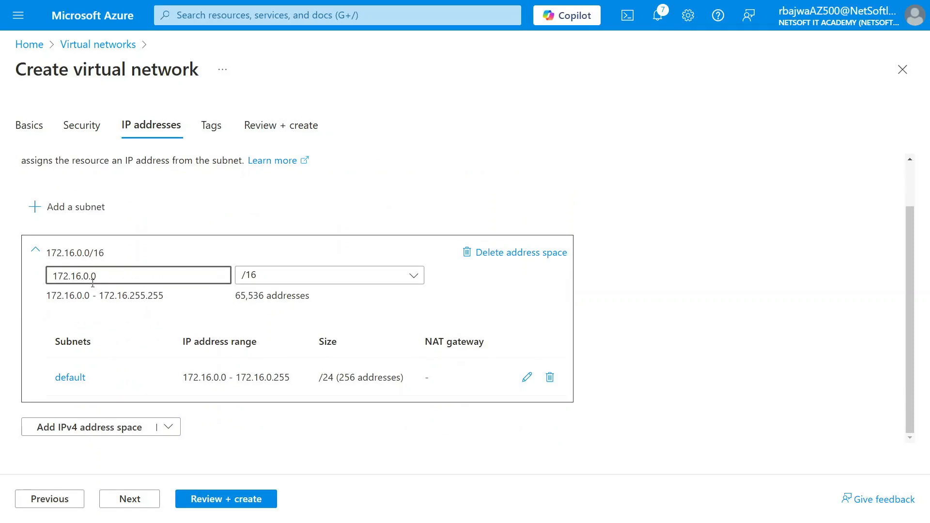
# Step: Skip the tags for VNET02, review its configuration and create the network
pyautogui.click(142, 505)
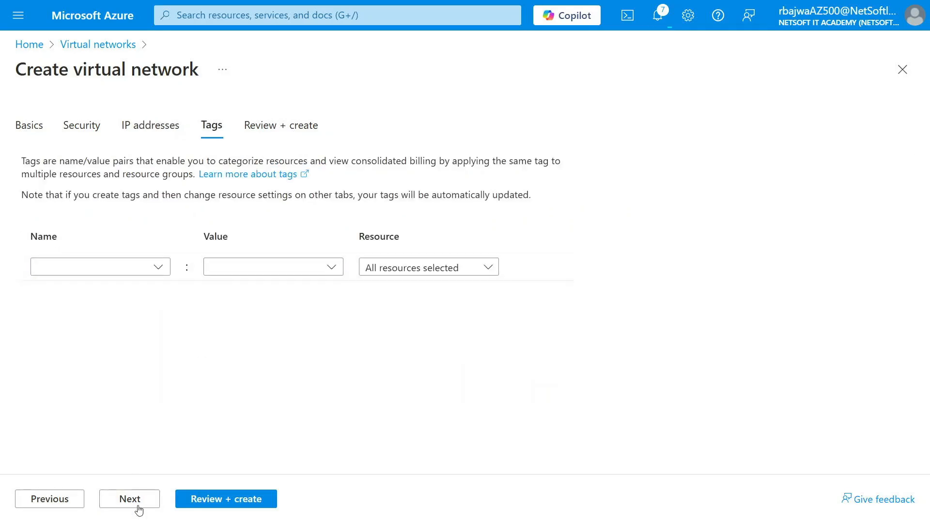
pyautogui.click(139, 509)
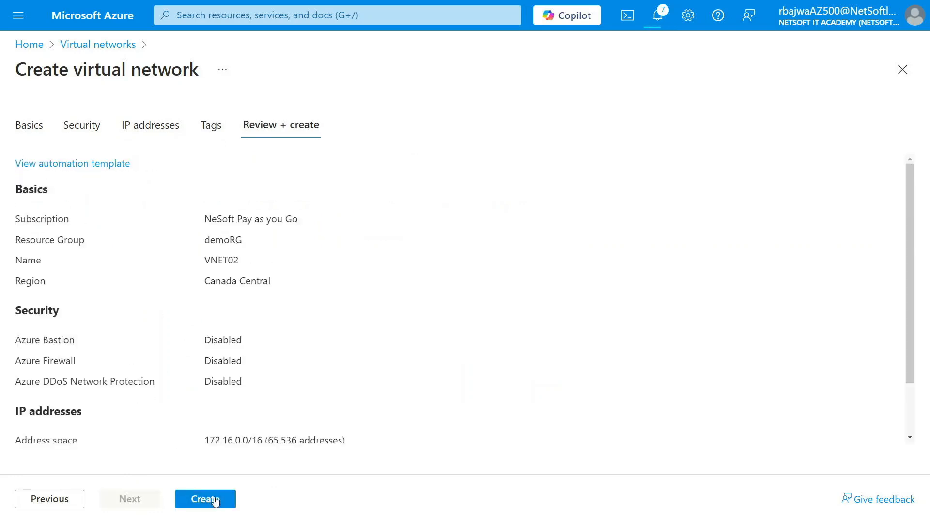
pyautogui.click(215, 501)
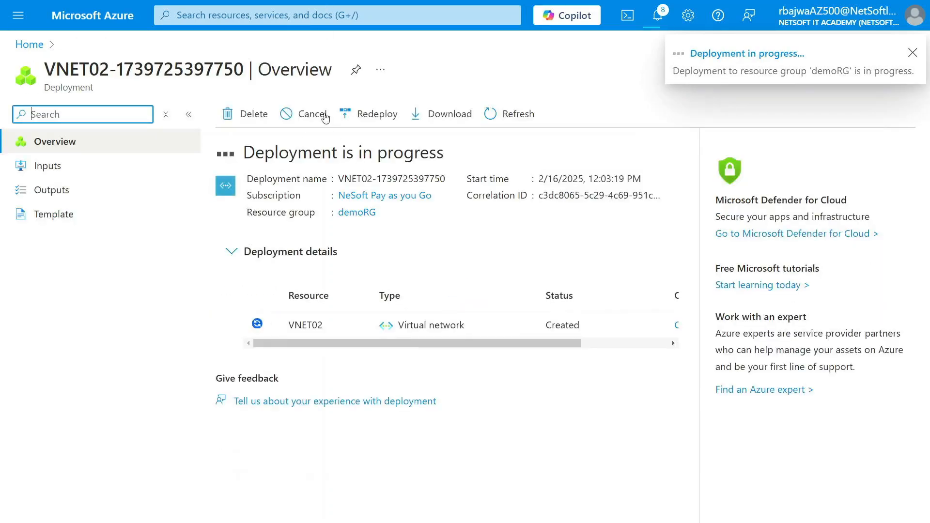
# Step: Open the demoRG resource group and refresh its resource list to check for both virtual networks
pyautogui.click(319, 22)
pyautogui.click(276, 260)
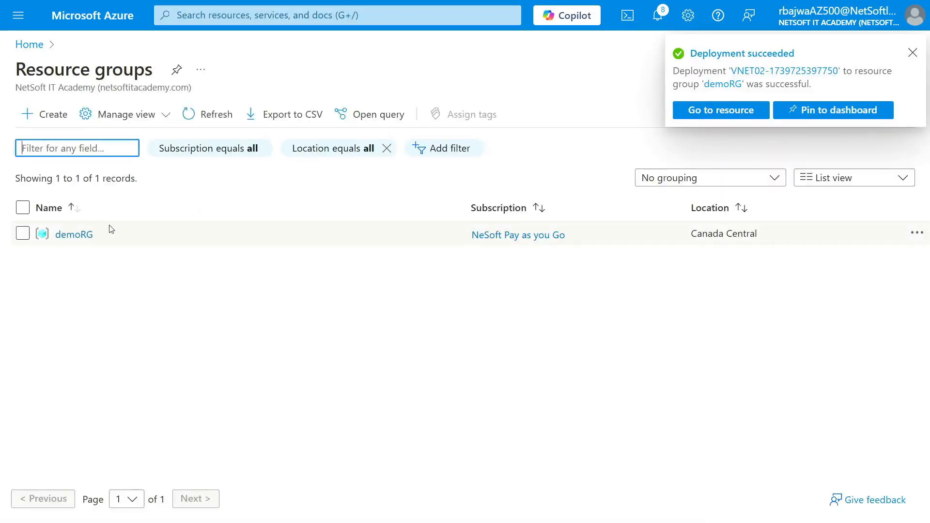
pyautogui.click(88, 239)
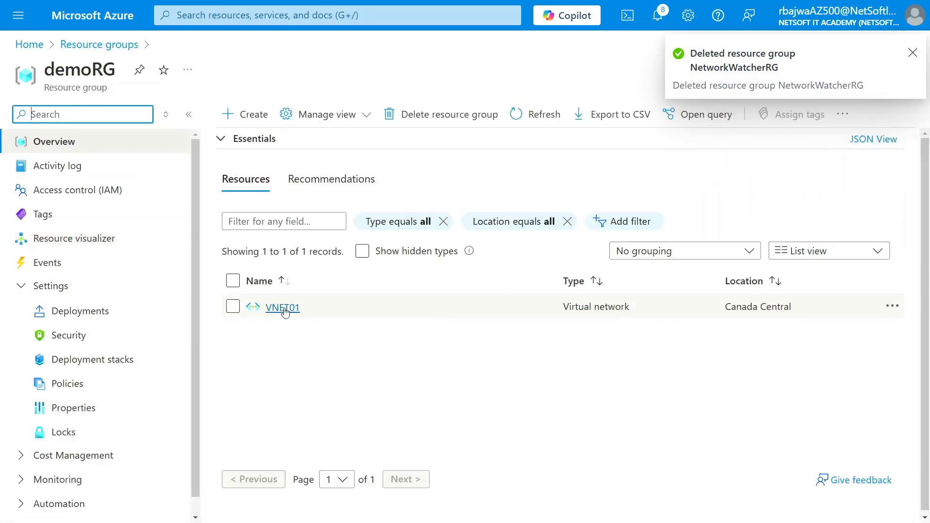
pyautogui.click(544, 114)
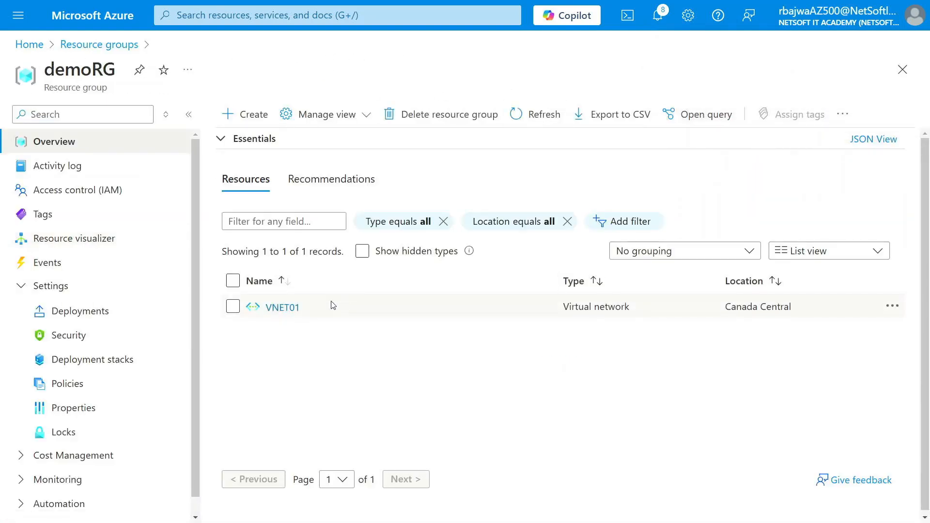
pyautogui.click(554, 111)
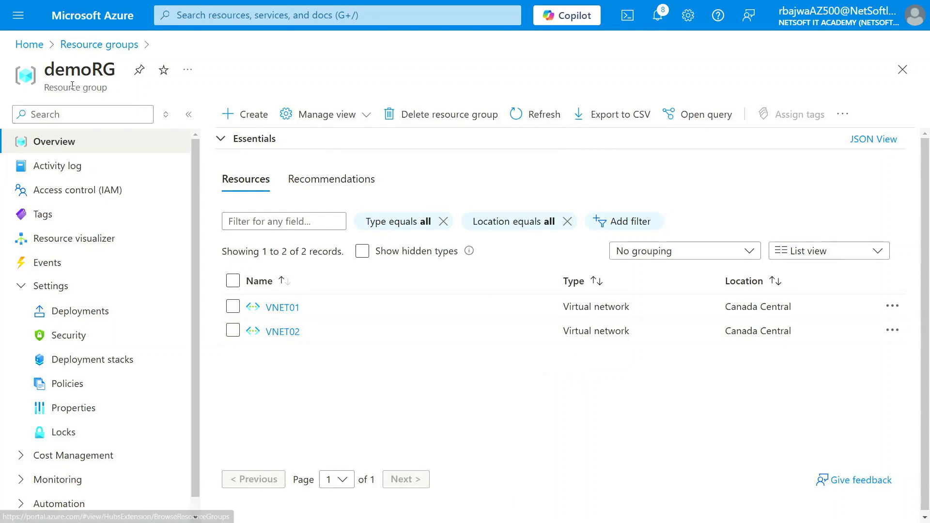
# Step: Add a lock named demo with the Delete lock type to the demoRG resource group
pyautogui.click(68, 429)
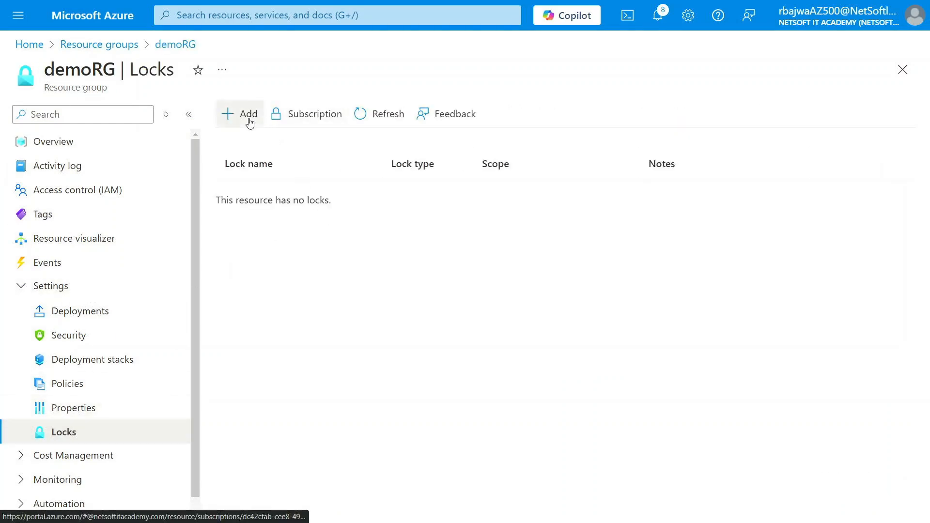
pyautogui.click(248, 116)
pyautogui.click(341, 211)
pyautogui.write('demo')
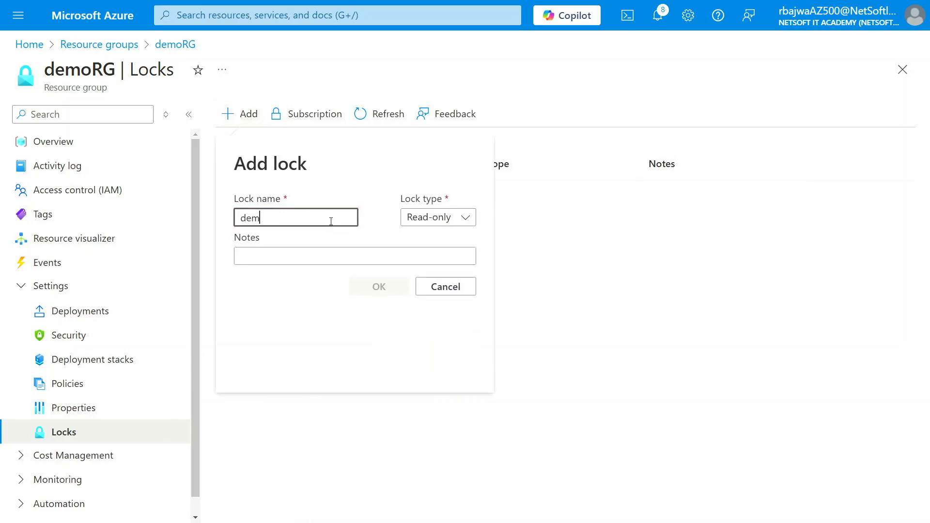
pyautogui.click(418, 219)
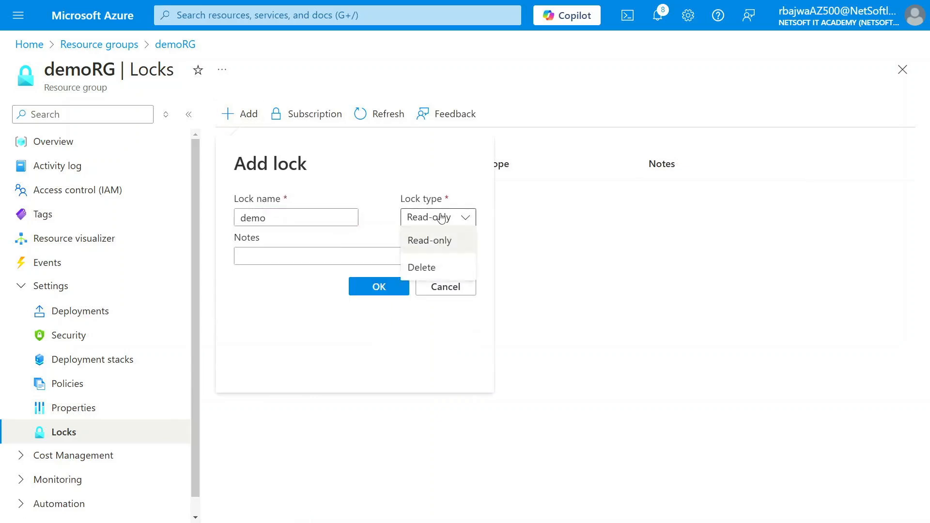
pyautogui.click(421, 266)
pyautogui.click(387, 289)
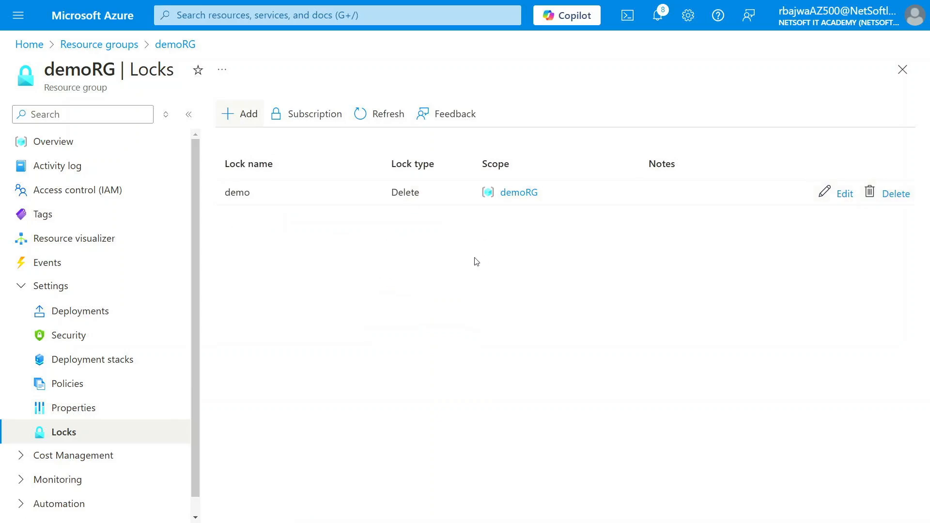
# Step: Start a new virtual network in demoRG named VNET03, leaving the region and security options at their defaults
pyautogui.click(903, 65)
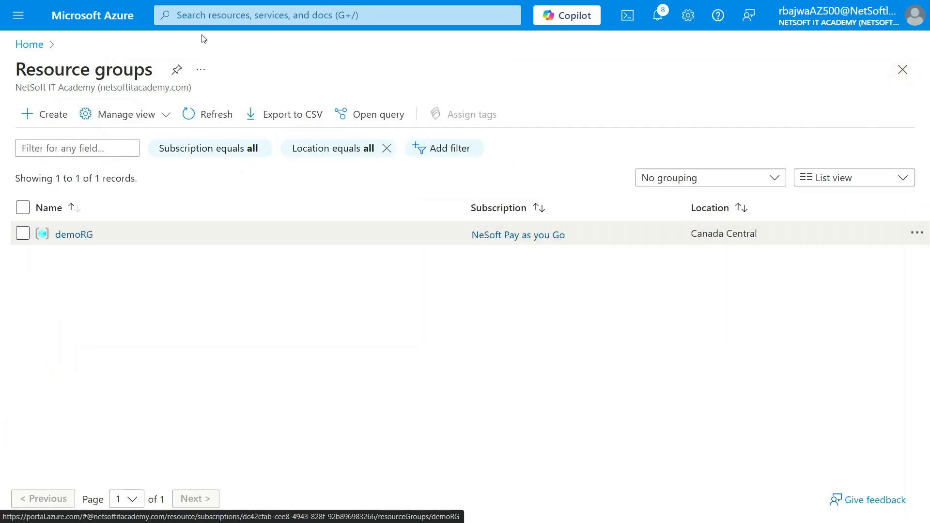
pyautogui.click(203, 15)
pyautogui.click(275, 257)
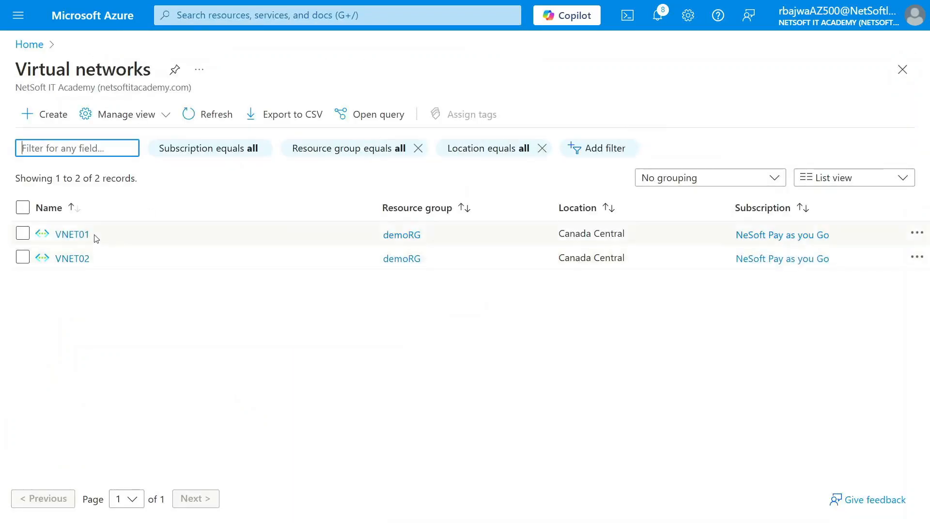
pyautogui.click(54, 115)
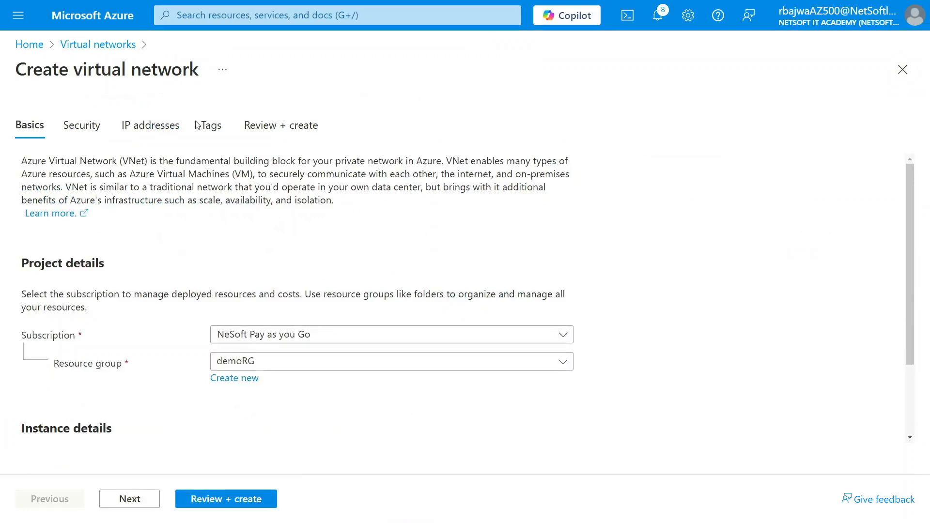
pyautogui.scroll(-2, 169, 348)
pyautogui.click(234, 364)
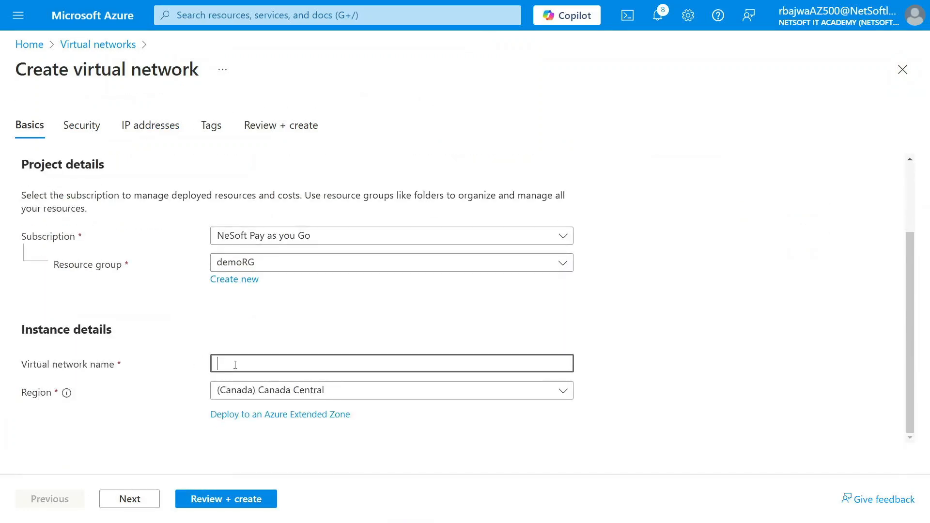
pyautogui.write('VNET03')
pyautogui.click(143, 497)
pyautogui.click(143, 497)
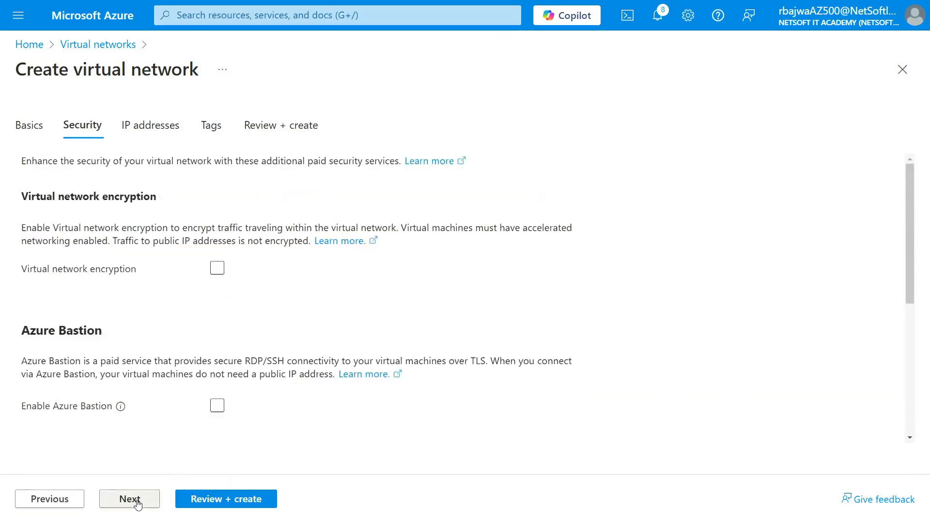
# Step: Set the starting address of VNET03's IPv4 address space to 192.168.0.0, skip the tags and create the network
pyautogui.moveTo(104, 367); pyautogui.dragTo(2, 361)
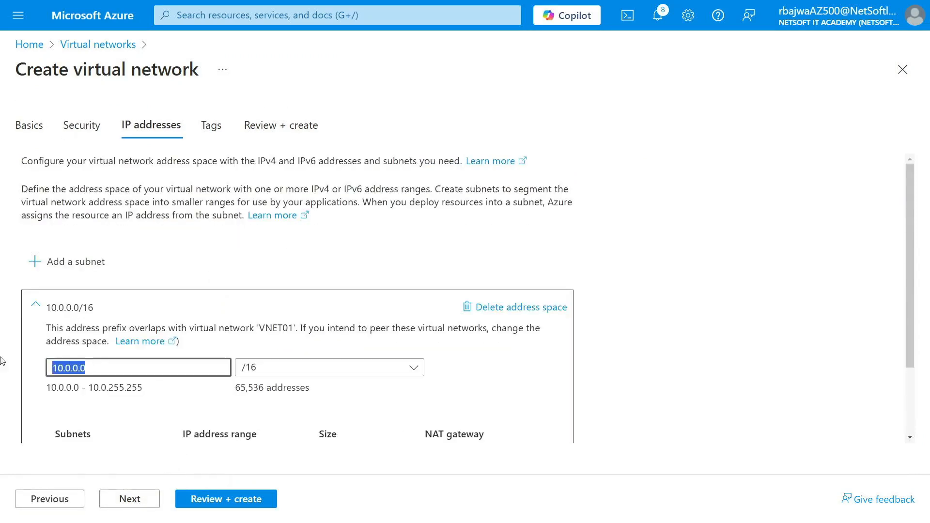
pyautogui.write('192.168.0.0')
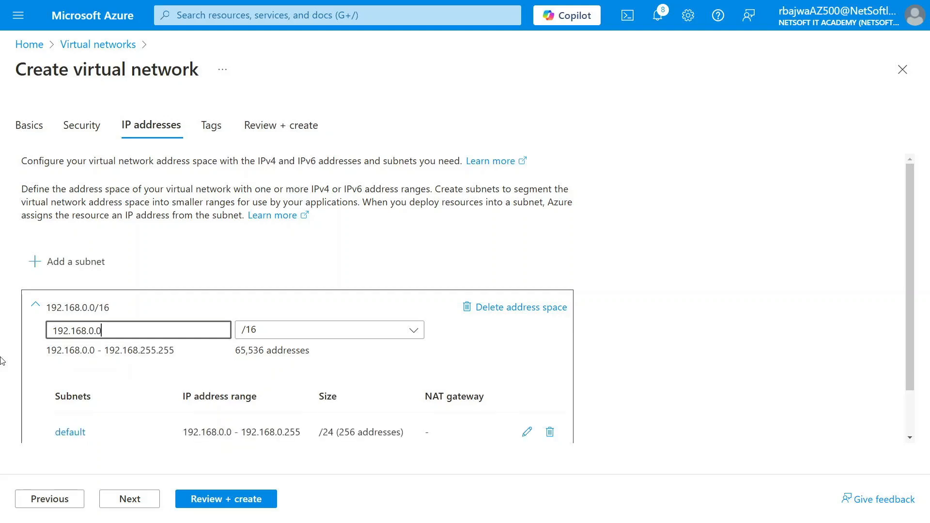
pyautogui.scroll(-1, 111, 368)
pyautogui.click(119, 502)
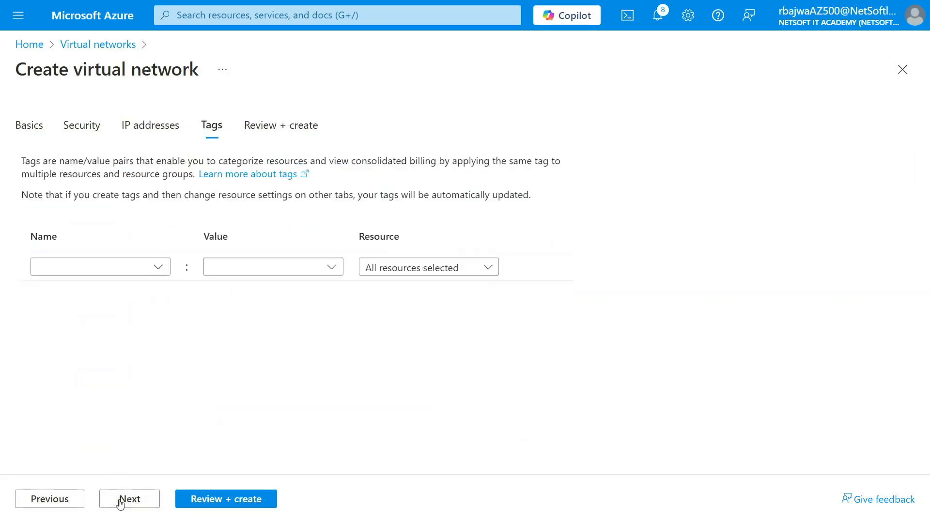
pyautogui.click(121, 503)
pyautogui.click(195, 503)
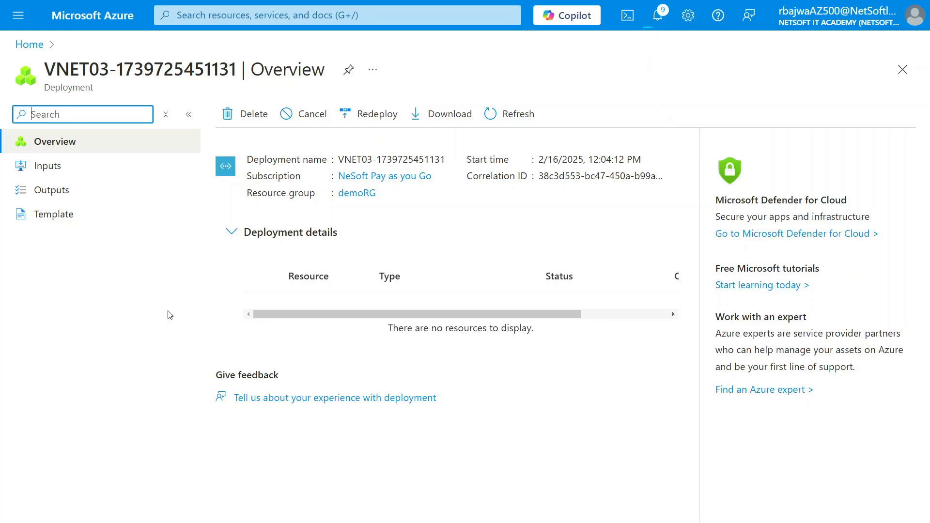
# Step: Refresh the list of virtual networks and try to delete VNET01 while demoRG is locked
pyautogui.click(316, 16)
pyautogui.click(200, 248)
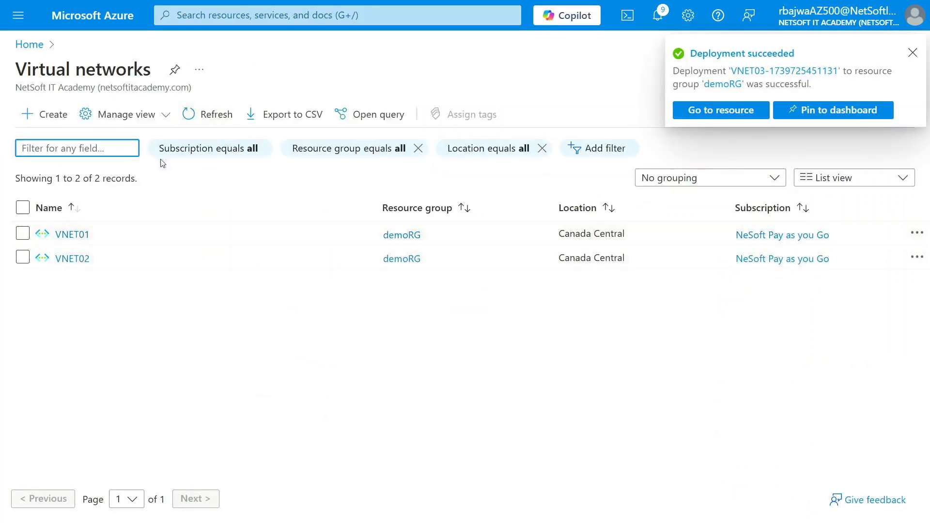
pyautogui.click(215, 117)
pyautogui.click(77, 234)
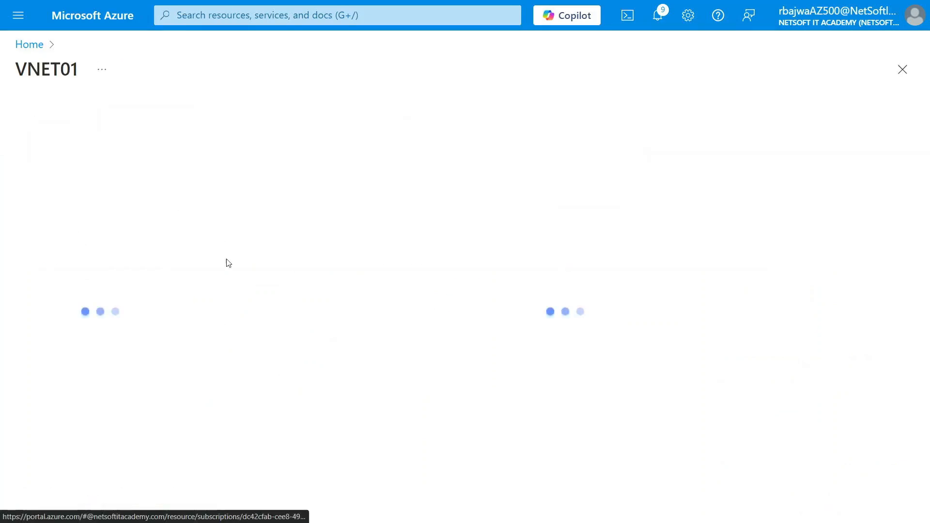
pyautogui.click(321, 122)
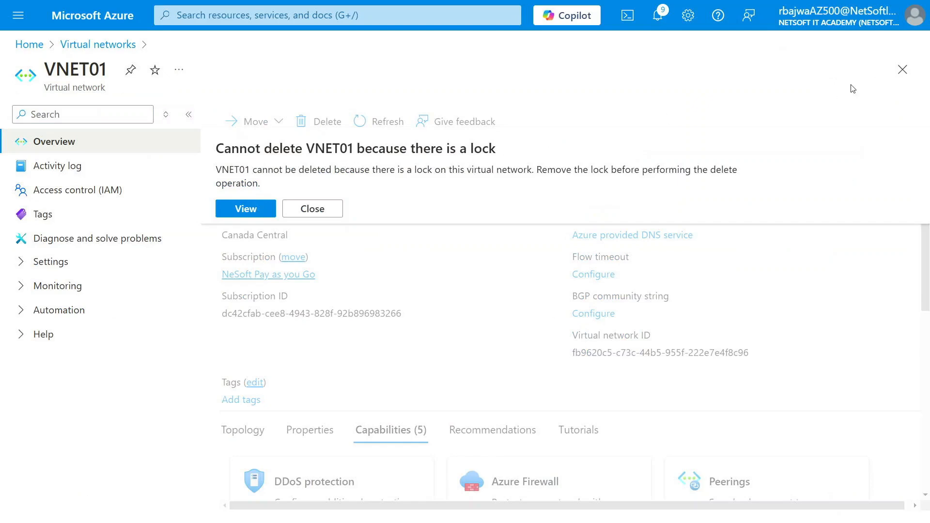
pyautogui.click(902, 70)
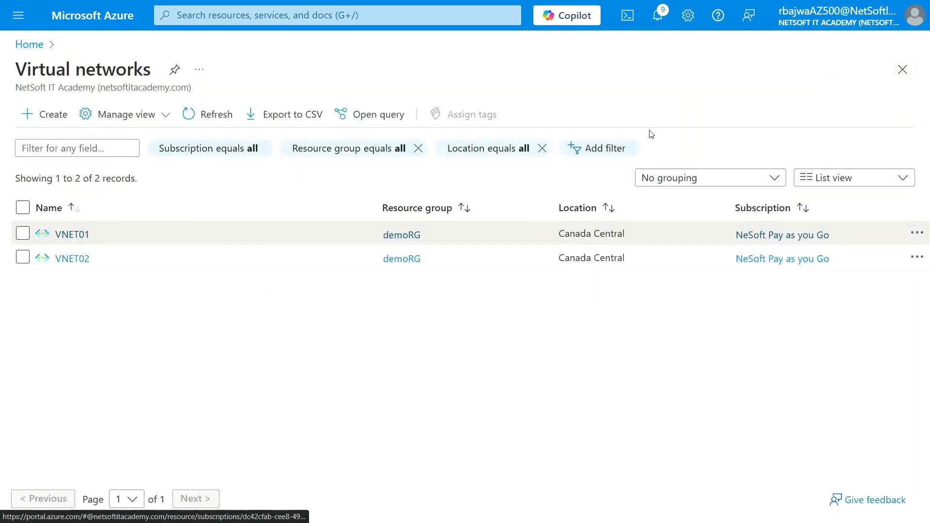
# Step: Refresh the virtual networks again and try to delete VNET02 under the same resource group lock
pyautogui.click(214, 124)
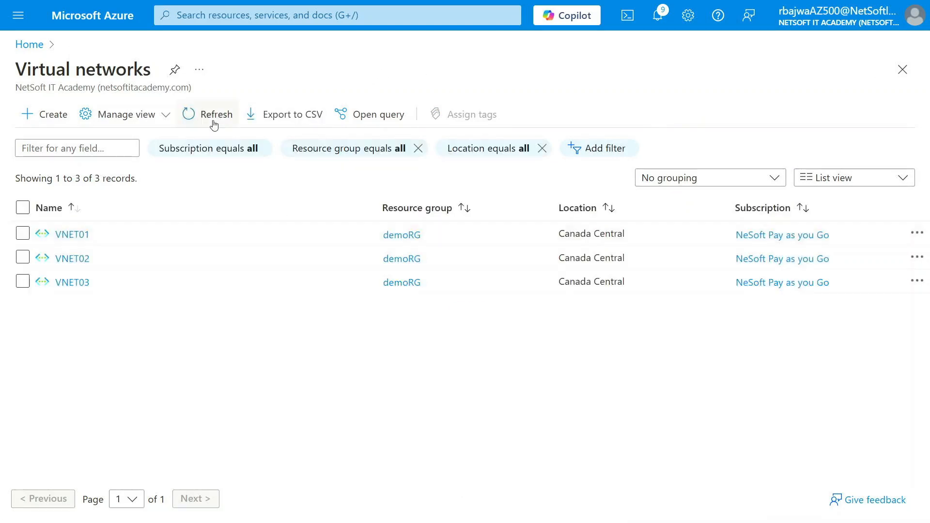
pyautogui.click(70, 259)
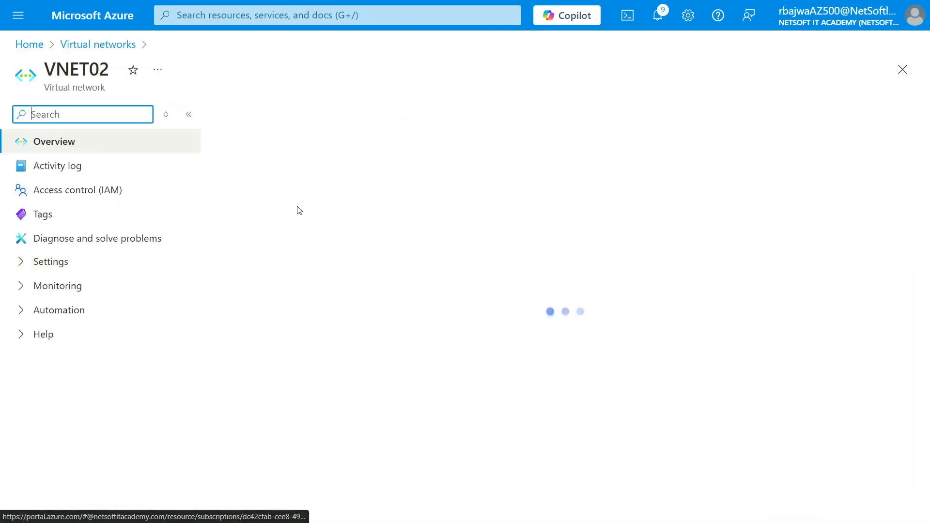
pyautogui.click(328, 123)
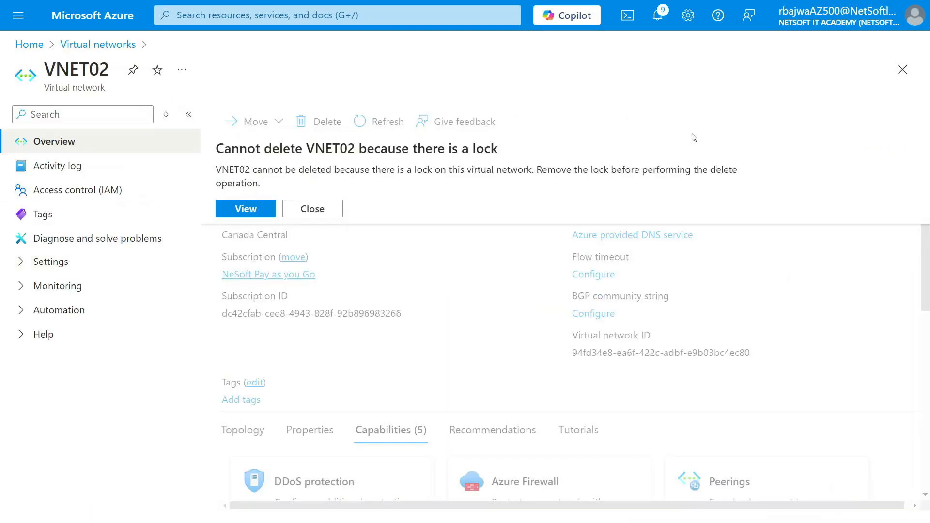
pyautogui.click(902, 69)
# Step: Try to delete VNET03, the network created after the lock, and leave the virtual networks list
pyautogui.click(72, 283)
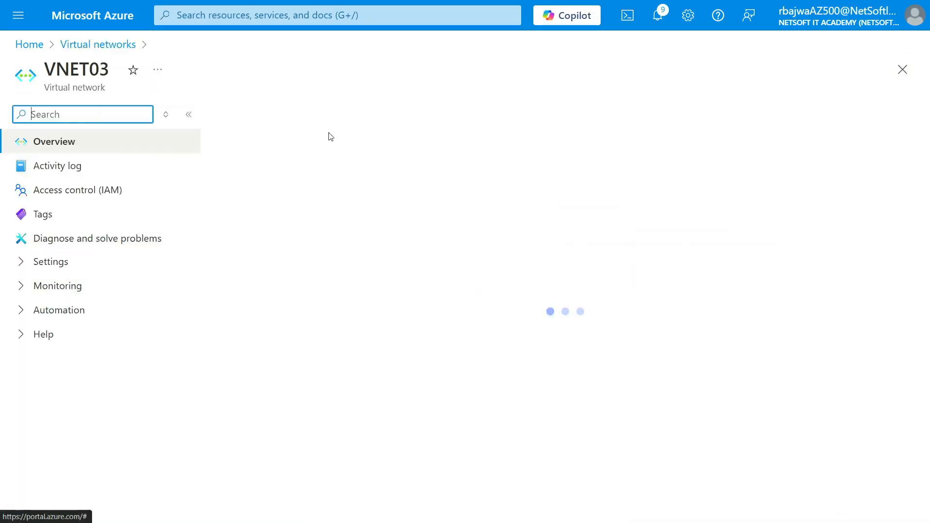
pyautogui.click(339, 122)
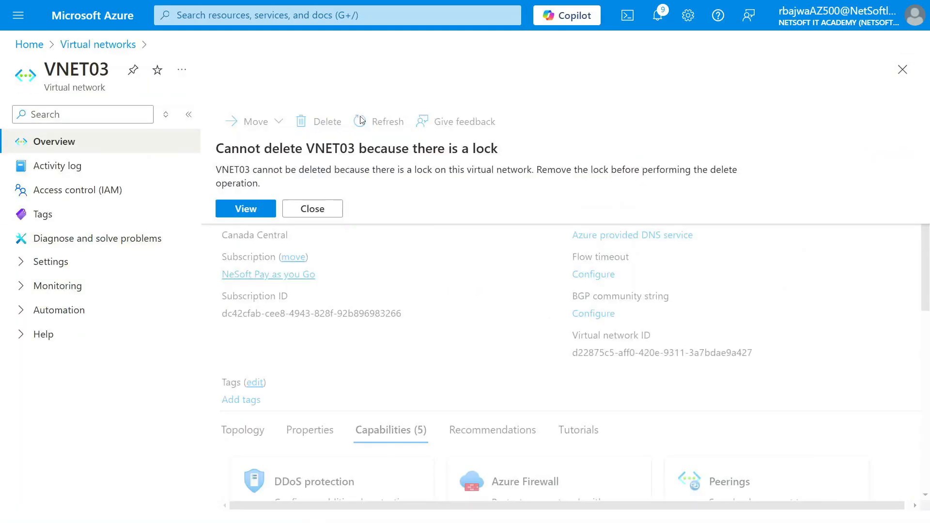
pyautogui.click(902, 69)
pyautogui.click(902, 69)
# Step: Open the demoRG resource group's locks and delete the demo lock
pyautogui.click(241, 112)
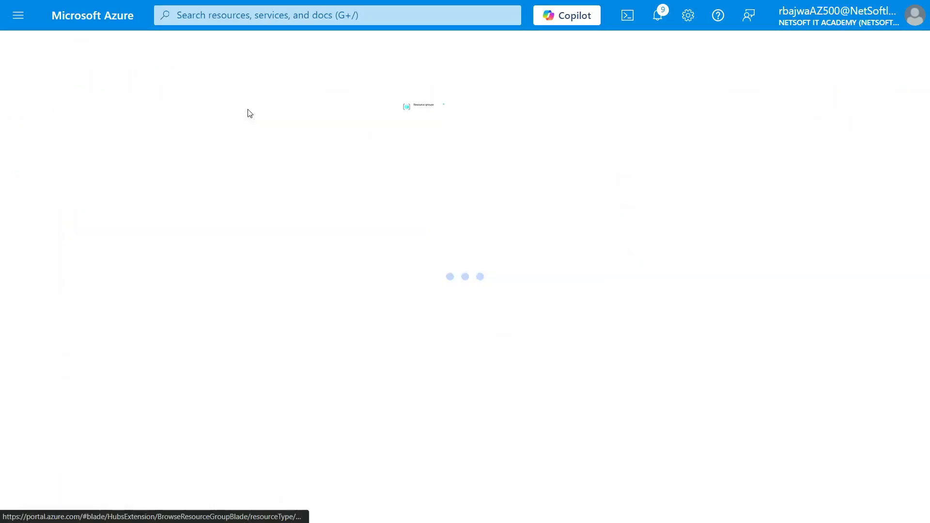
pyautogui.click(71, 235)
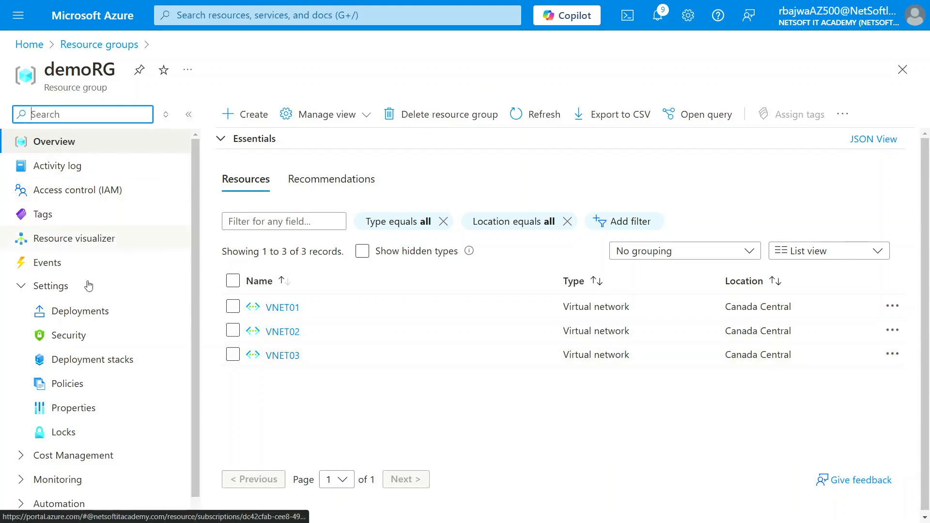
pyautogui.click(67, 438)
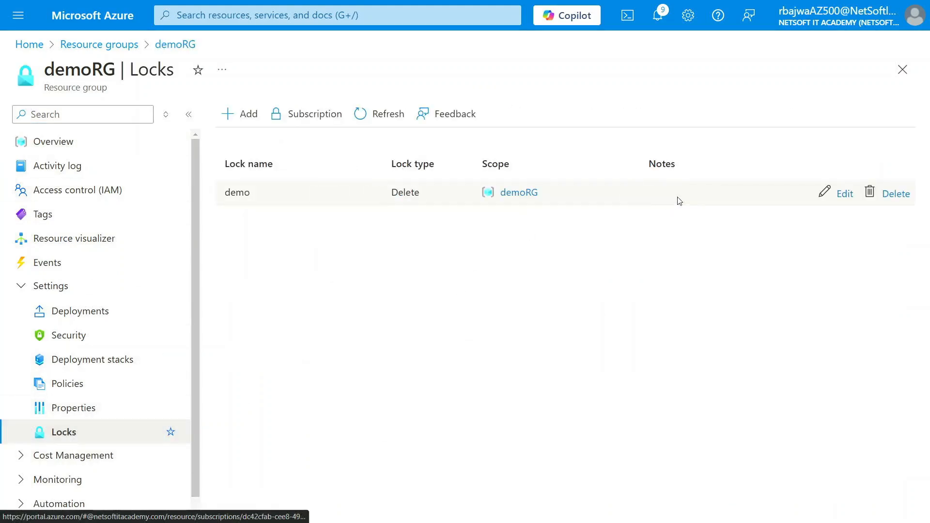
pyautogui.click(895, 194)
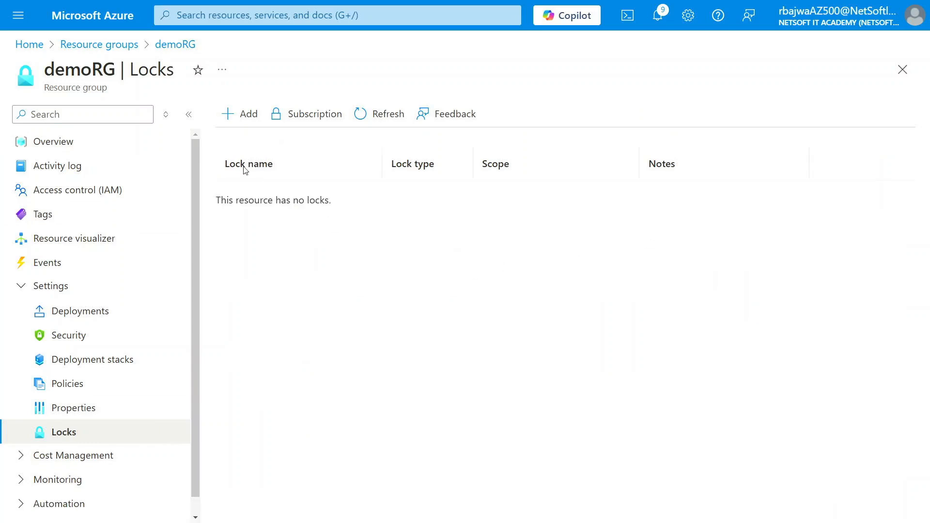
# Step: Return to the virtual networks, try to delete VNET01 and check which locks apply to it
pyautogui.click(901, 71)
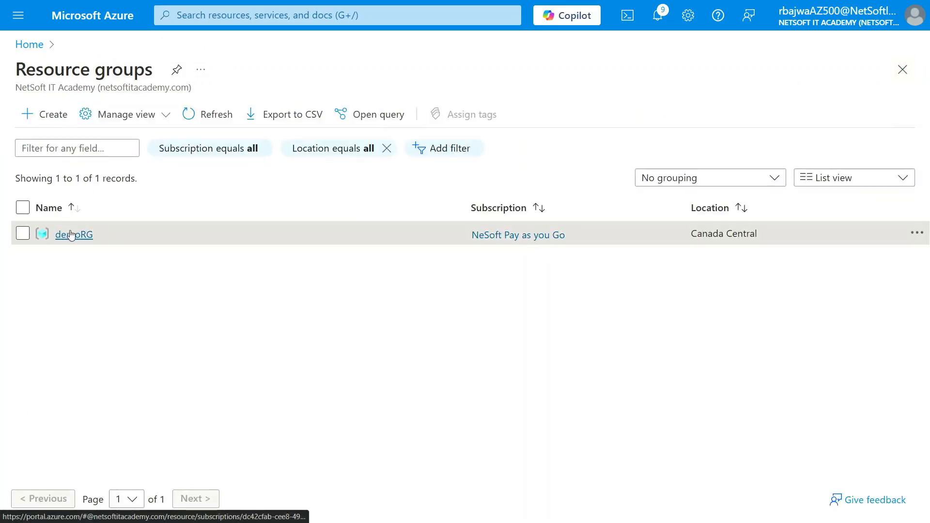
pyautogui.click(251, 15)
pyautogui.click(272, 256)
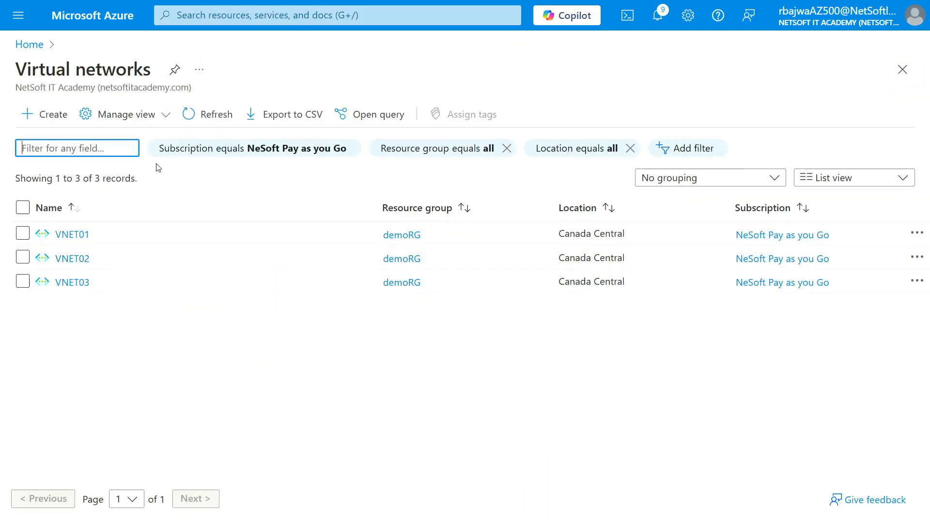
pyautogui.click(71, 235)
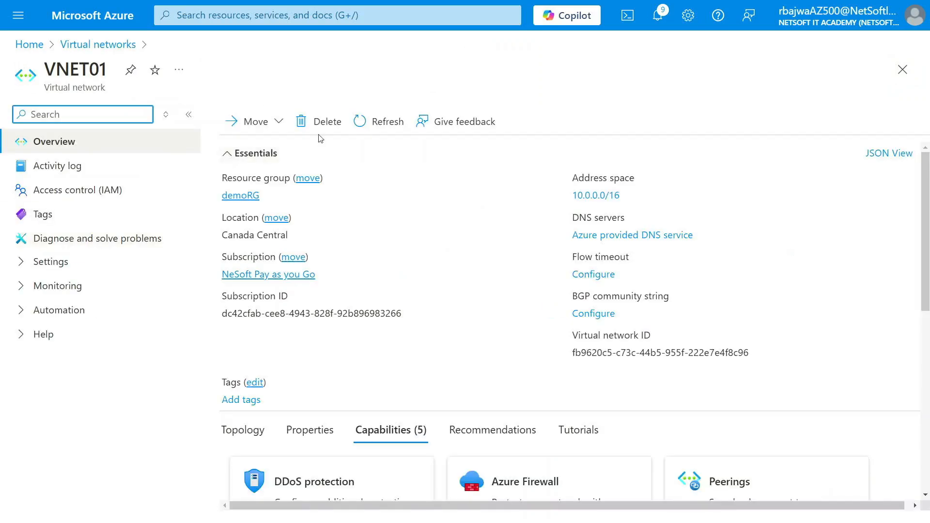
pyautogui.click(306, 123)
pyautogui.click(262, 206)
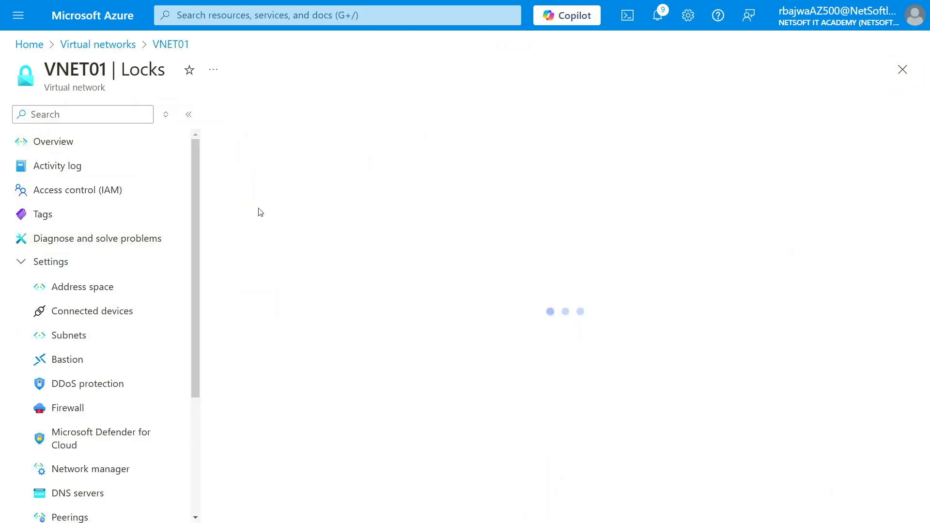
pyautogui.click(903, 69)
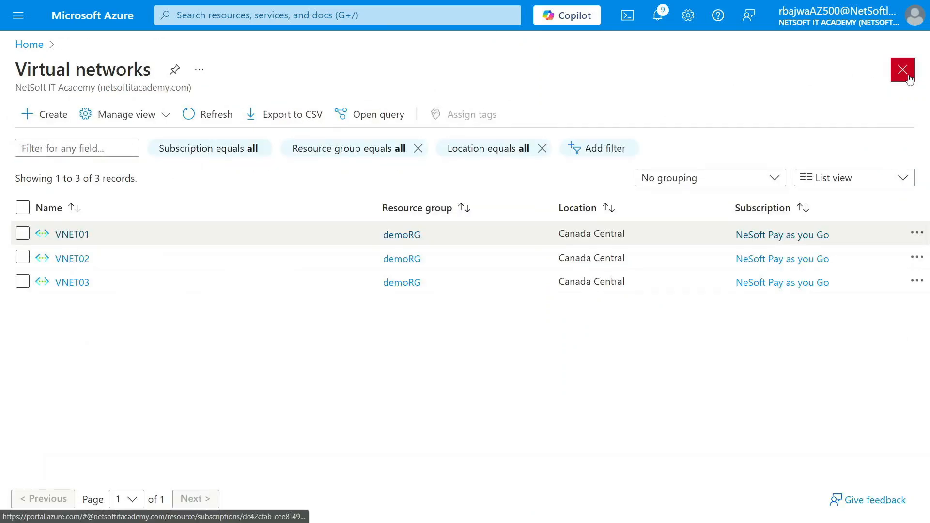
# Step: Refresh the virtual networks list and try once more to delete VNET01
pyautogui.click(194, 115)
pyautogui.click(71, 235)
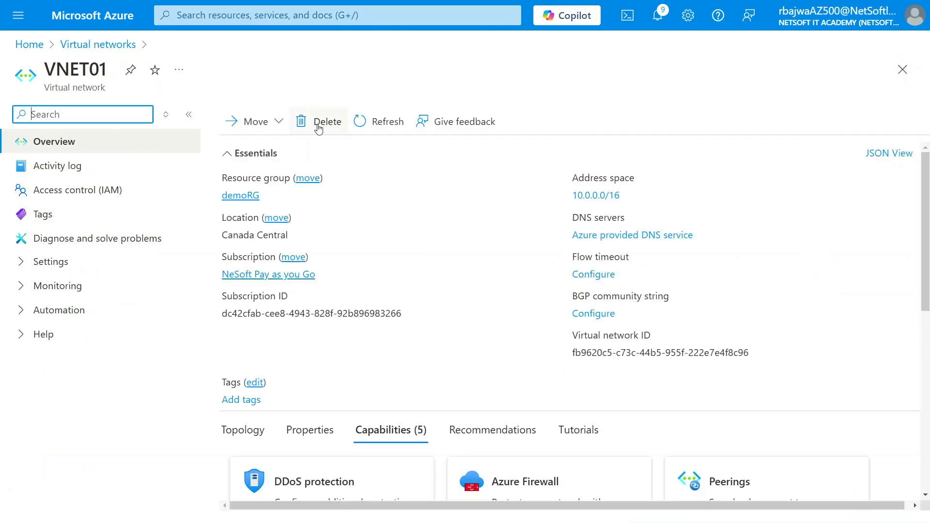
pyautogui.click(313, 125)
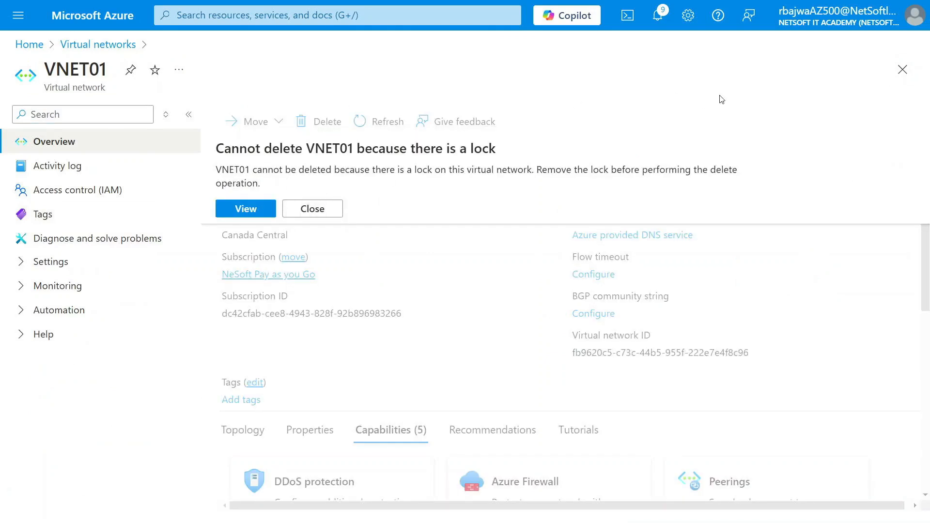
pyautogui.click(903, 69)
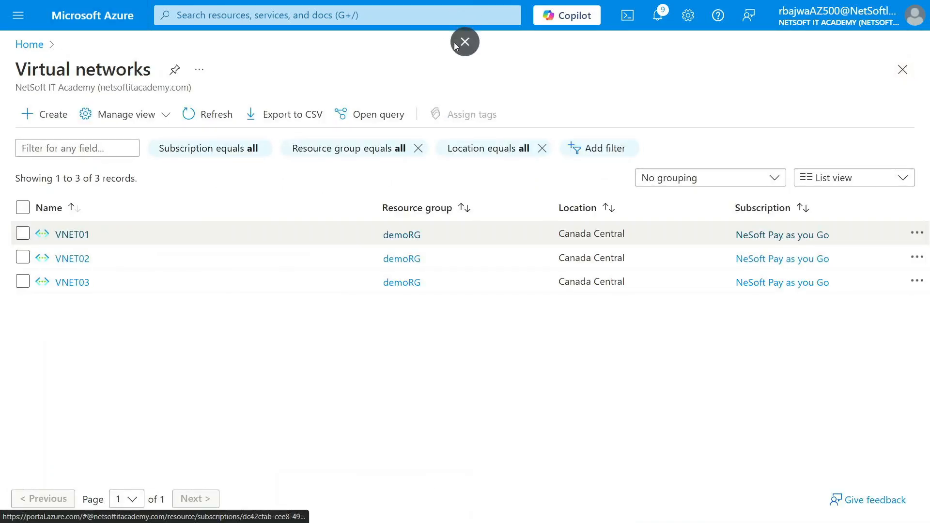
# Step: Exit full screen and reload the portal page showing the virtual networks
pyautogui.click(455, 45)
pyautogui.click(59, 42)
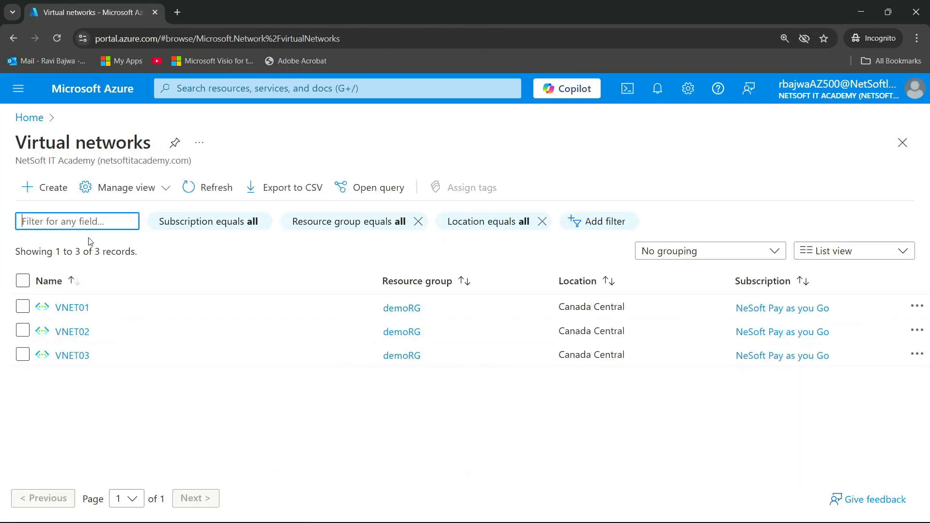
# Step: Refresh the virtual networks list and delete the virtual network VNET01
pyautogui.click(207, 188)
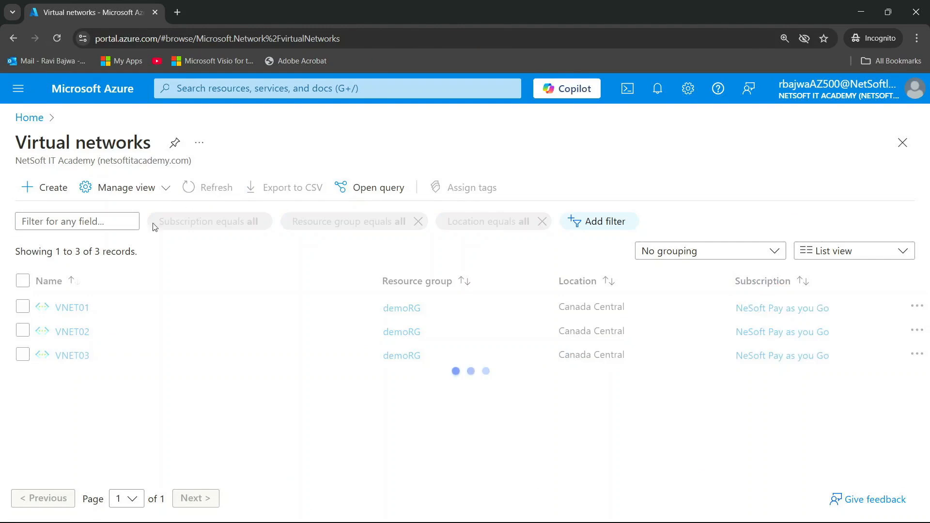
pyautogui.click(78, 307)
pyautogui.click(318, 197)
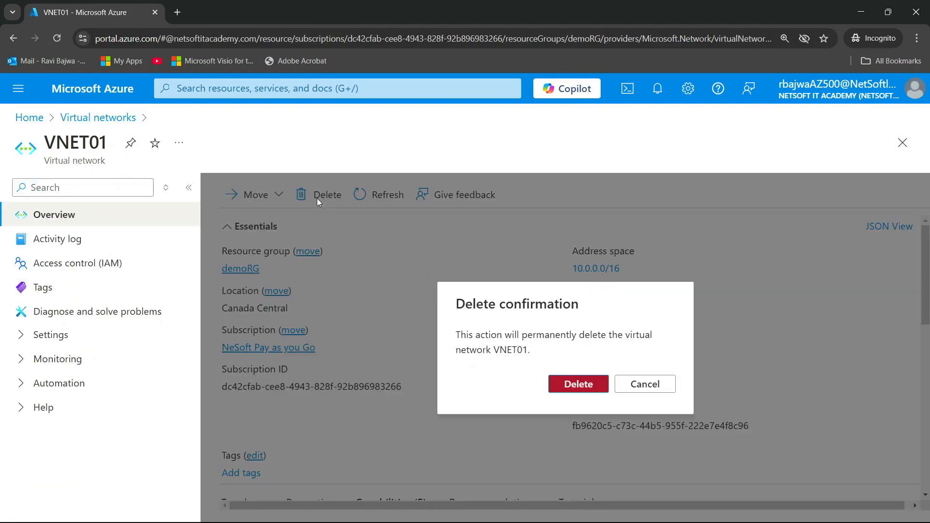
pyautogui.click(595, 385)
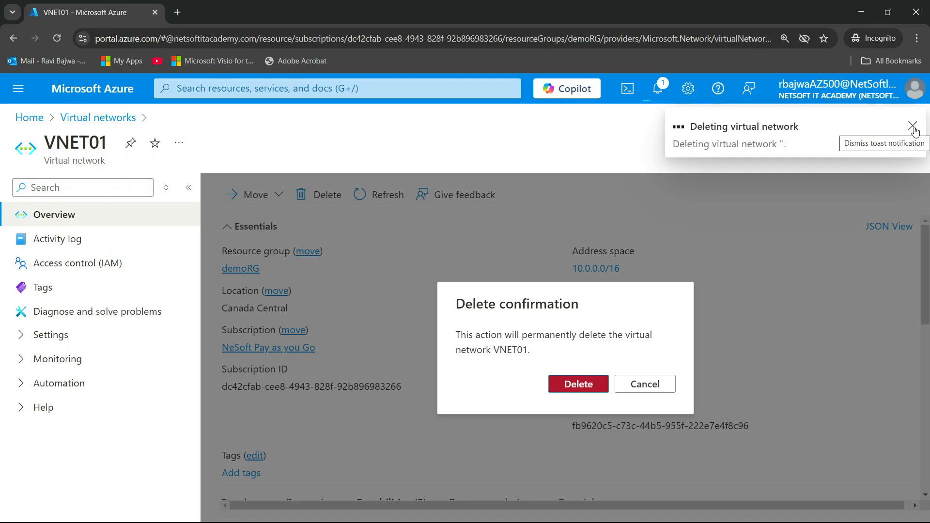
# Step: Return to the virtual networks list and open the locks of VNET03
pyautogui.click(65, 118)
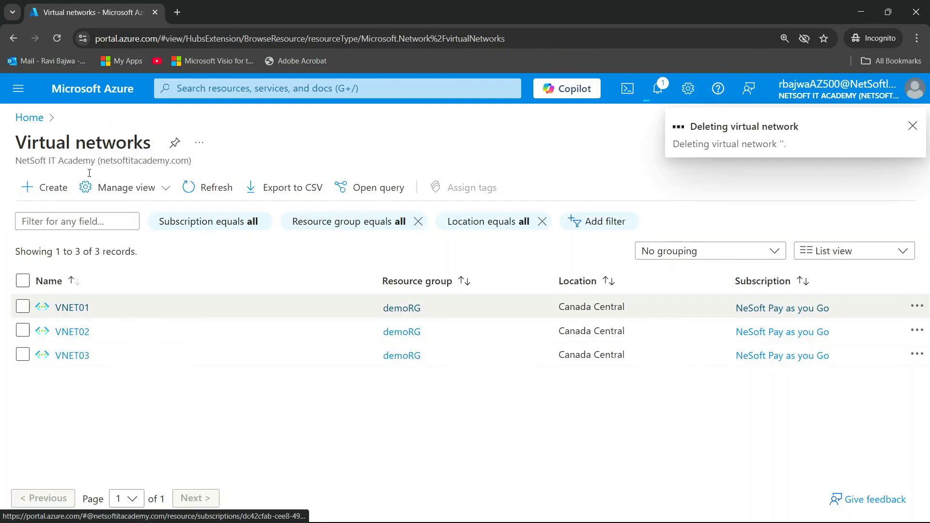
pyautogui.click(72, 356)
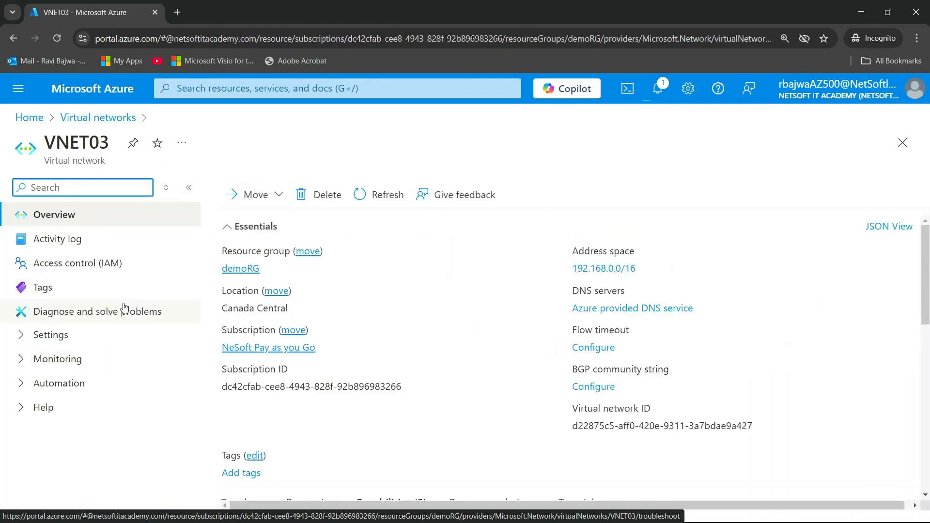
pyautogui.click(23, 345)
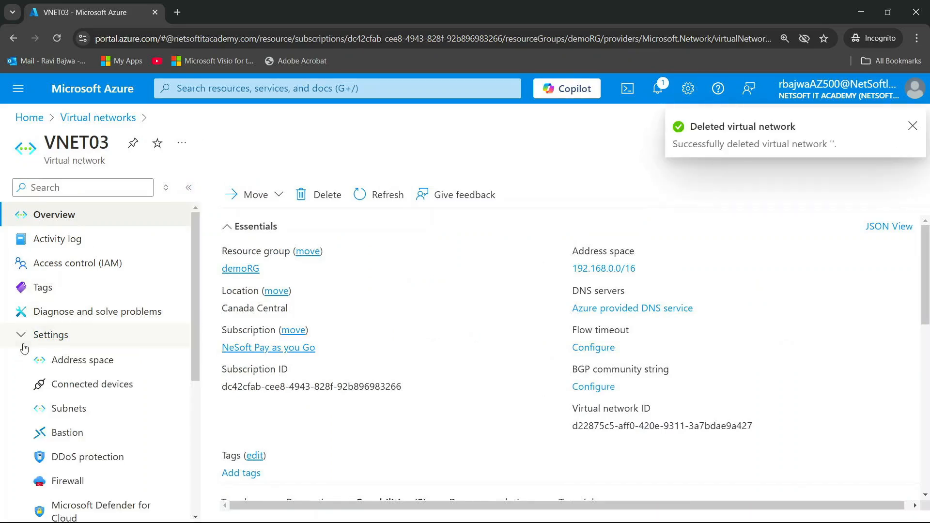
pyautogui.scroll(-5, 75, 412)
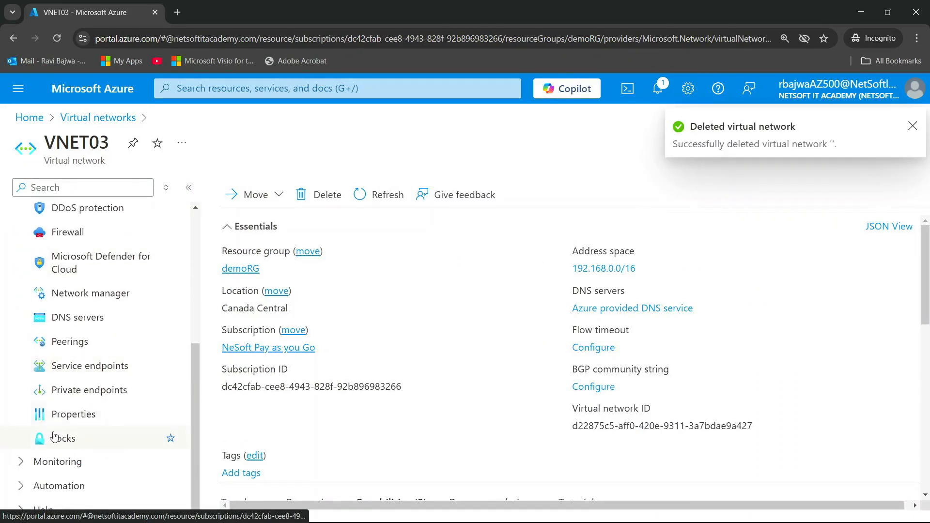
pyautogui.click(56, 438)
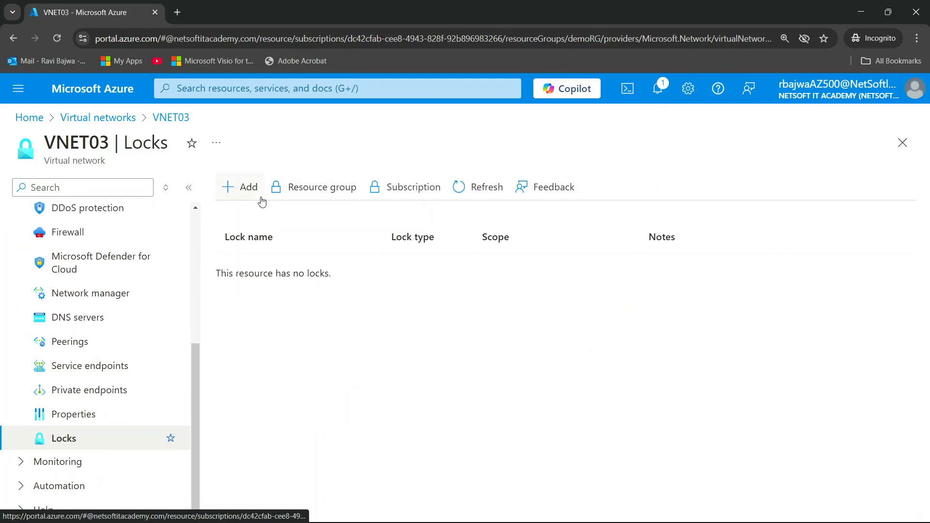
# Step: Add a Delete lock named demo to VNET03 and refresh the virtual networks list
pyautogui.click(245, 187)
pyautogui.click(339, 291)
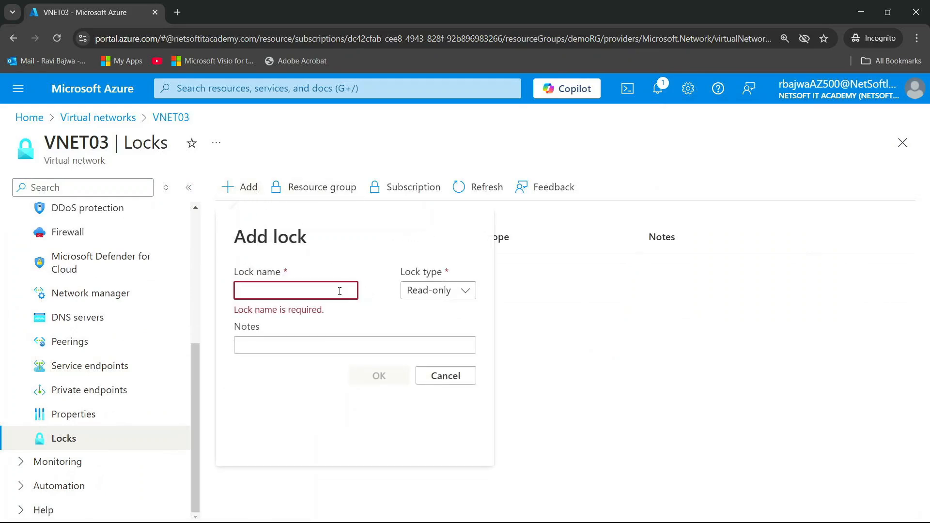
pyautogui.write('demo')
pyautogui.click(412, 291)
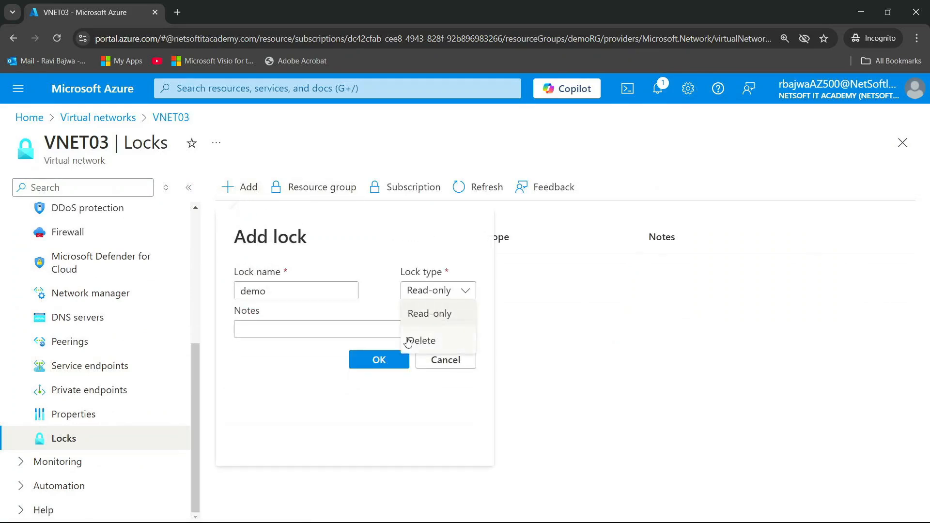
pyautogui.click(414, 341)
pyautogui.click(381, 359)
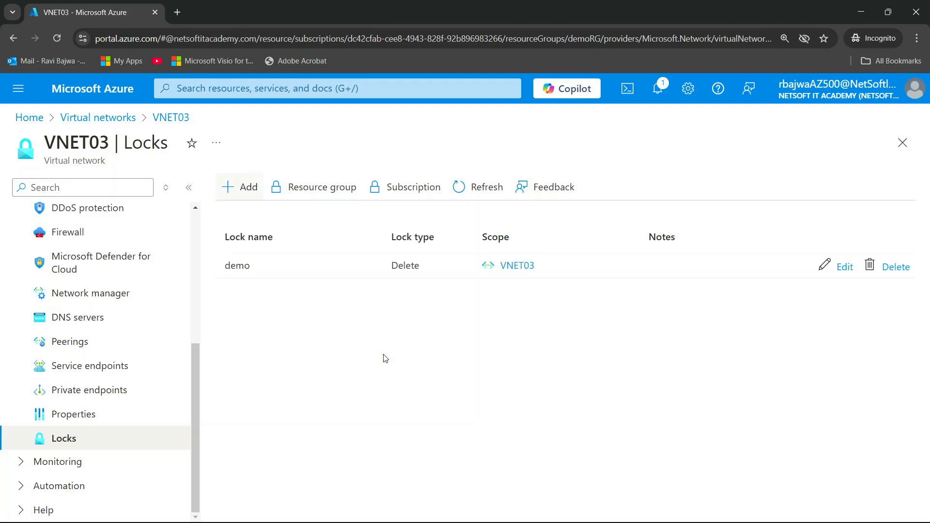
pyautogui.click(902, 143)
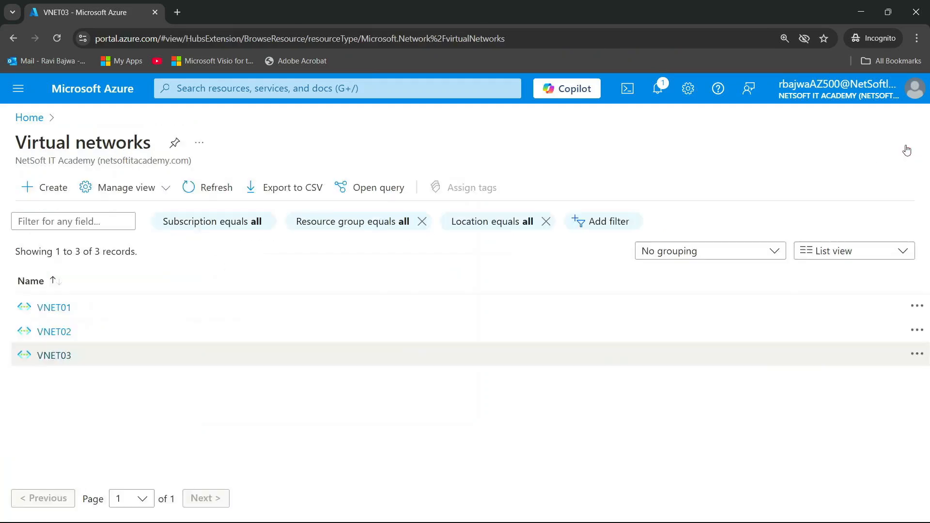
pyautogui.click(198, 187)
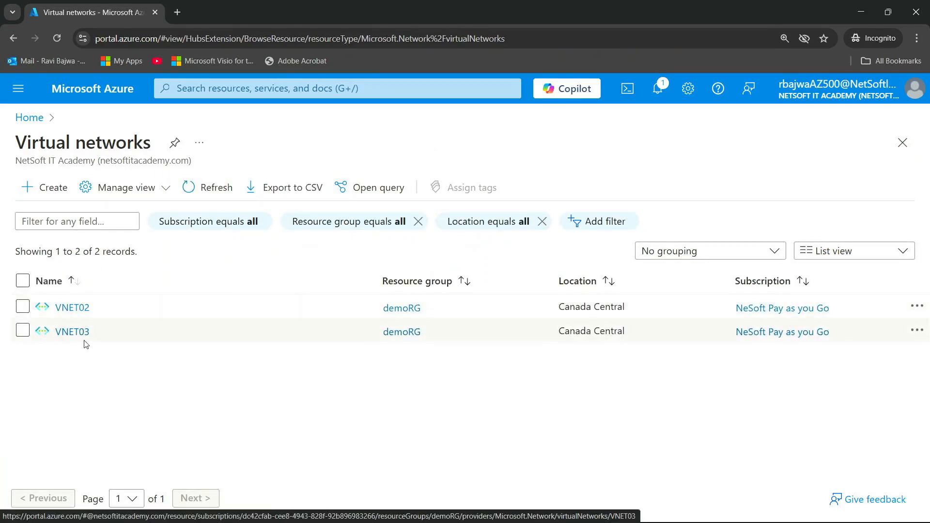
# Step: Try to delete the demoRG resource group, entering demoRG as the confirmation name, and dismiss the notification
pyautogui.click(262, 88)
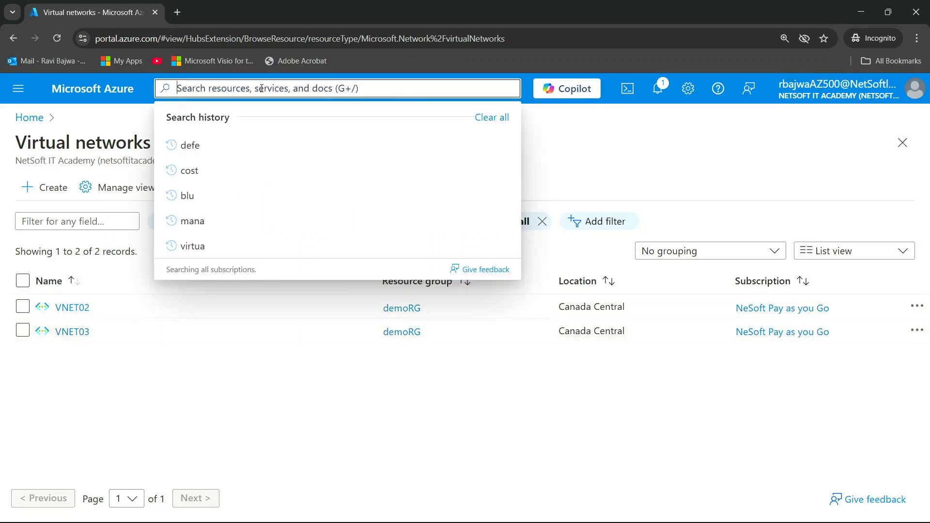
pyautogui.click(270, 327)
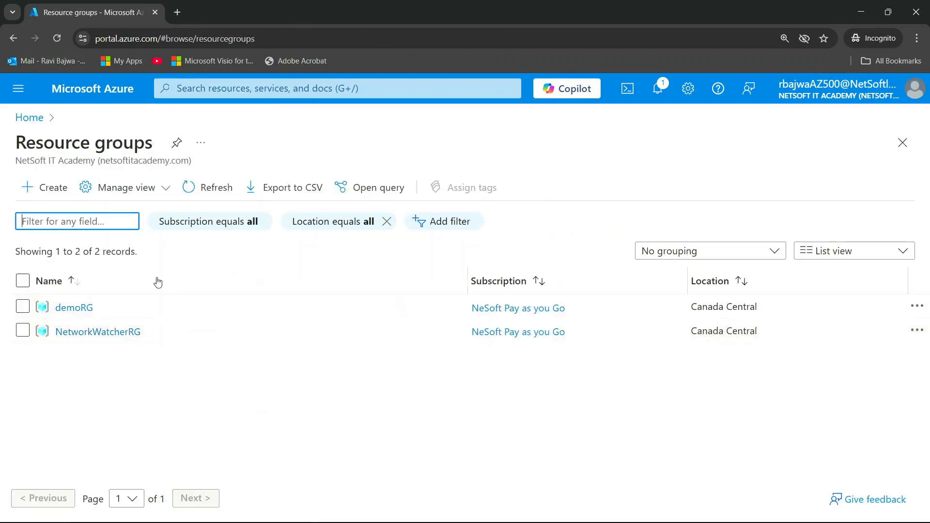
pyautogui.click(83, 312)
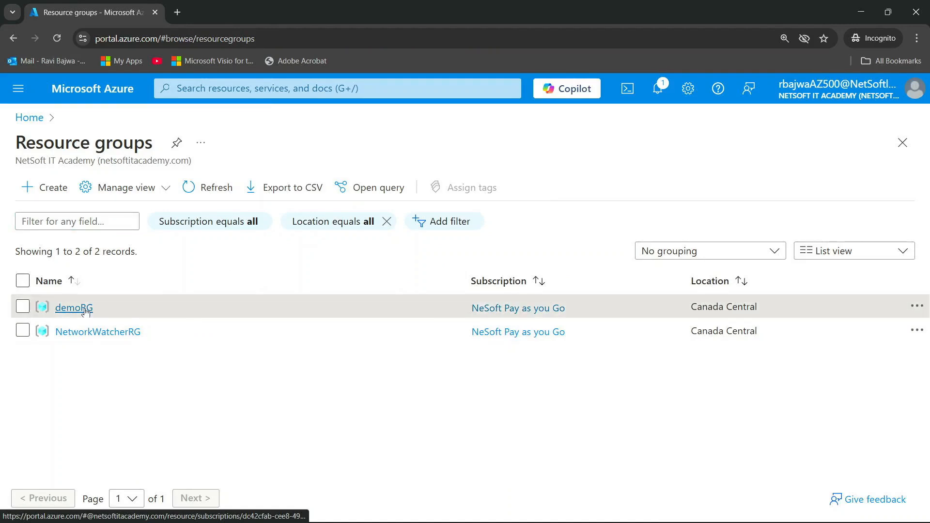
pyautogui.click(426, 188)
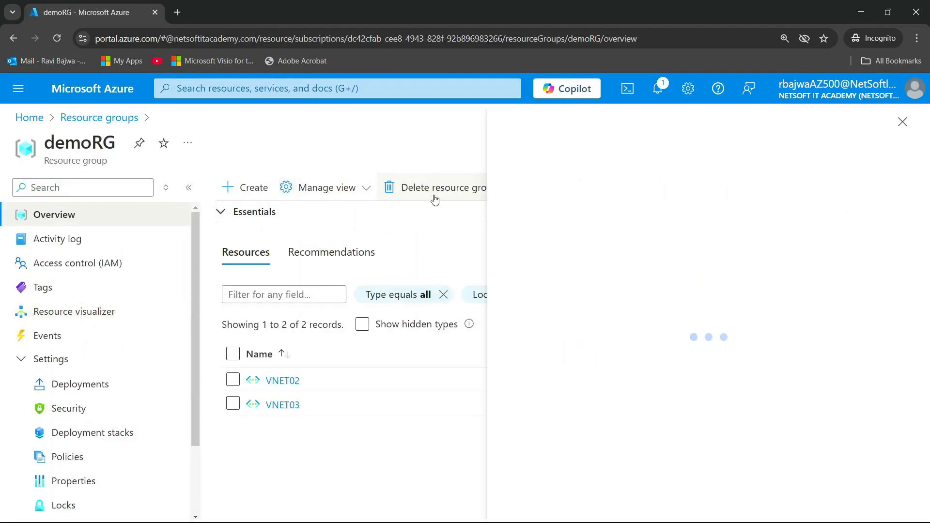
pyautogui.click(575, 226)
pyautogui.click(536, 466)
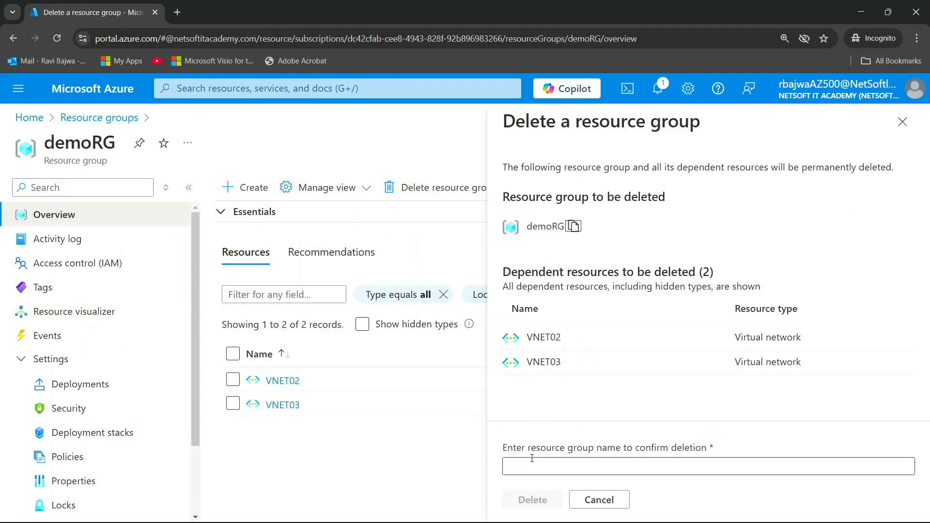
pyautogui.hotkey('ctrl', 'v')
pyautogui.click(533, 499)
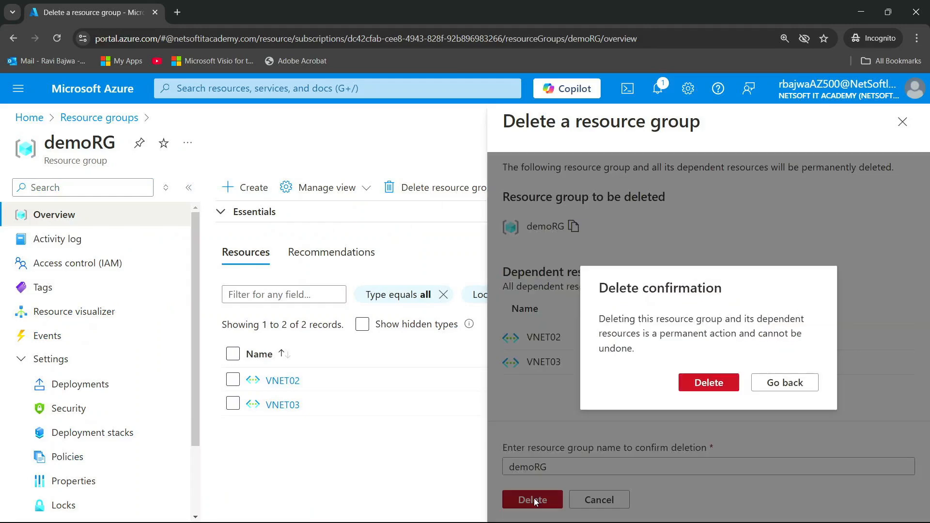
pyautogui.click(708, 383)
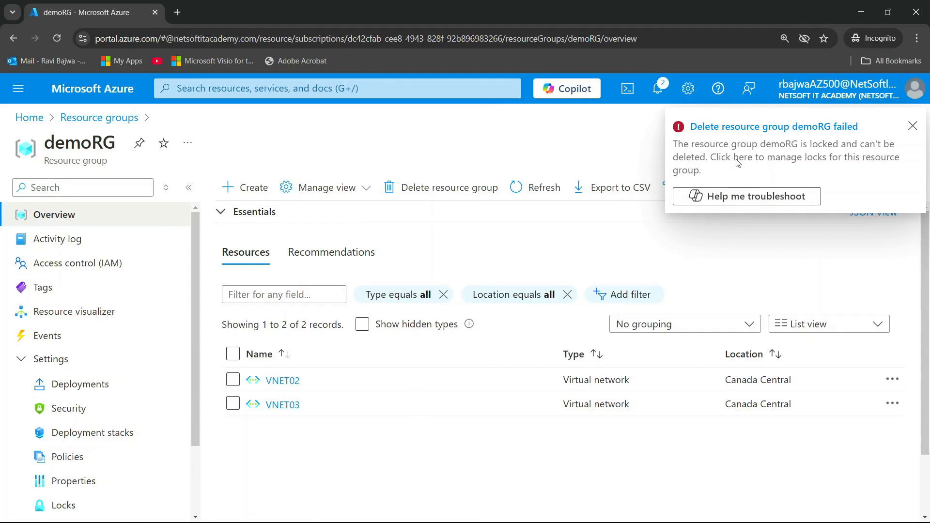
pyautogui.click(913, 126)
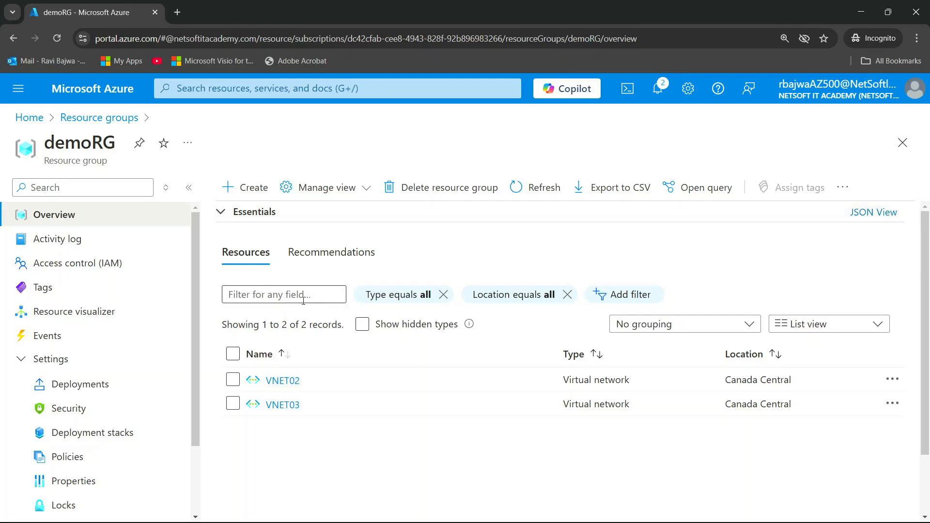
# Step: Open the locks of VNET03 from demoRG, delete the demo lock and return to the resource groups
pyautogui.click(283, 405)
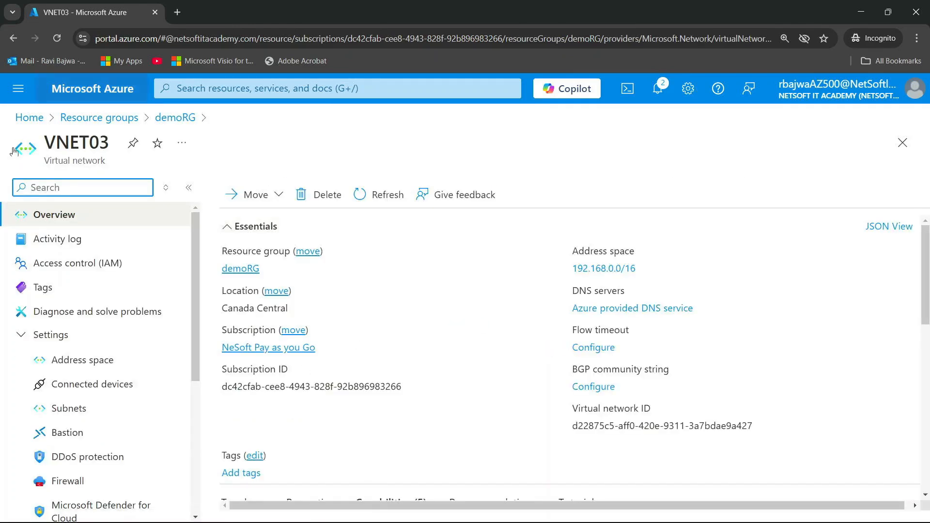
pyautogui.scroll(-5, 66, 444)
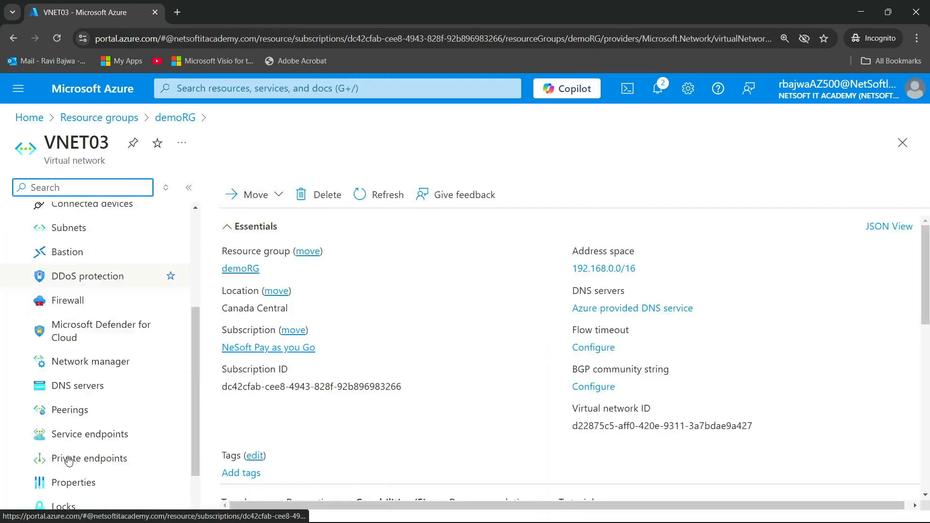
pyautogui.click(70, 440)
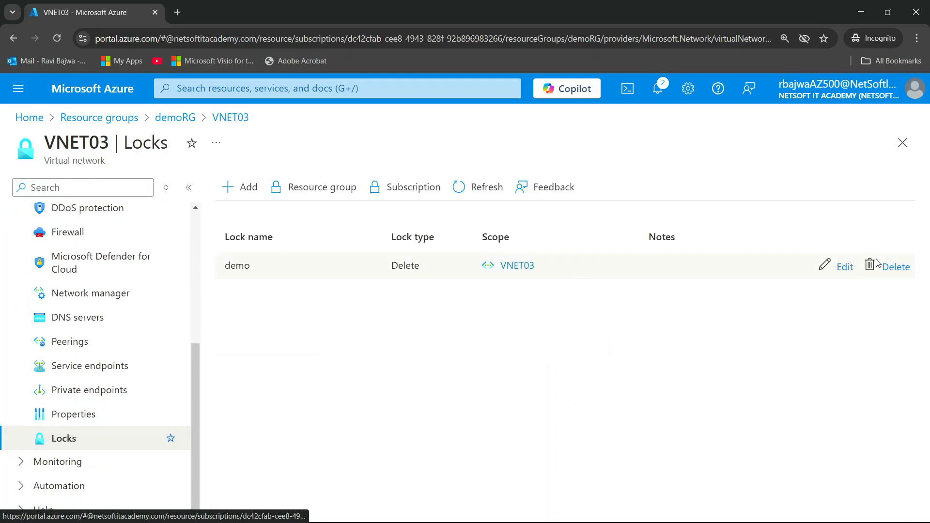
pyautogui.click(896, 267)
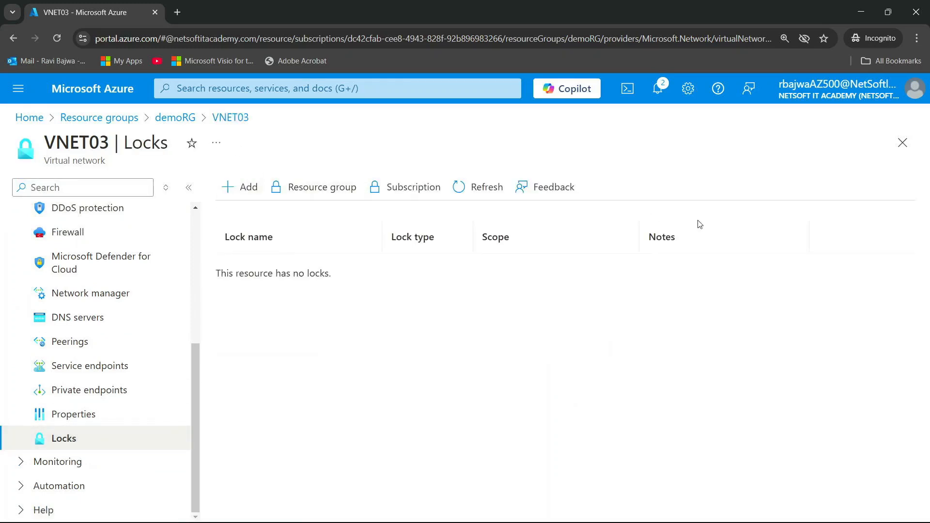
pyautogui.click(902, 142)
pyautogui.click(902, 142)
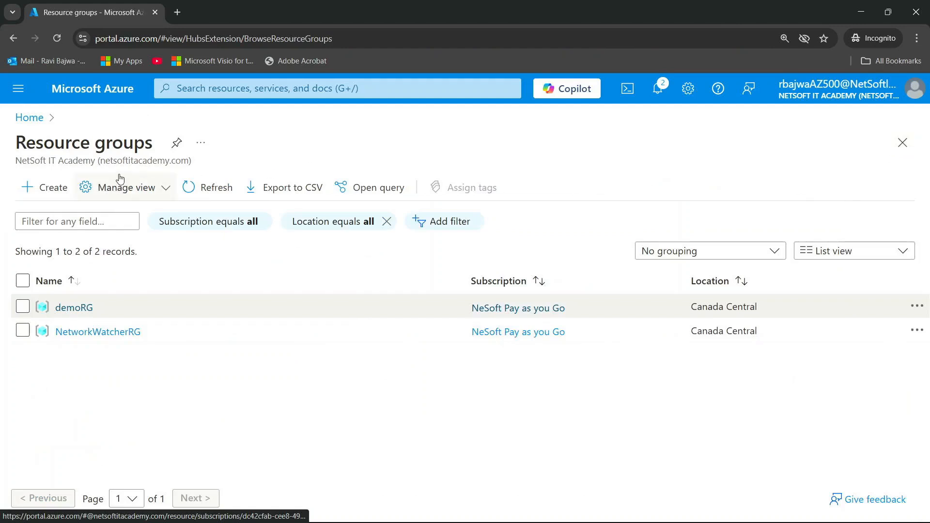
# Step: Delete the demoRG resource group with its dependent virtual networks, entering demoRG as the confirmation name
pyautogui.click(310, 89)
pyautogui.click(202, 315)
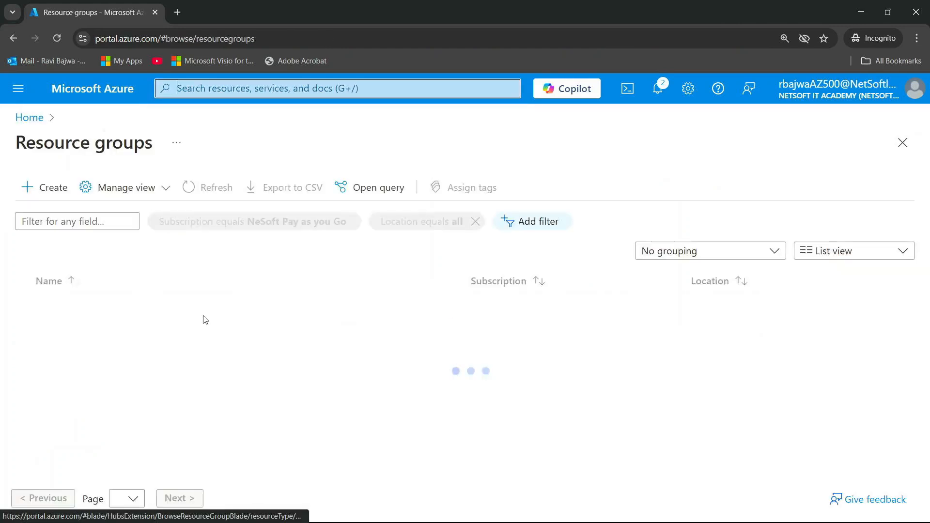
pyautogui.click(73, 308)
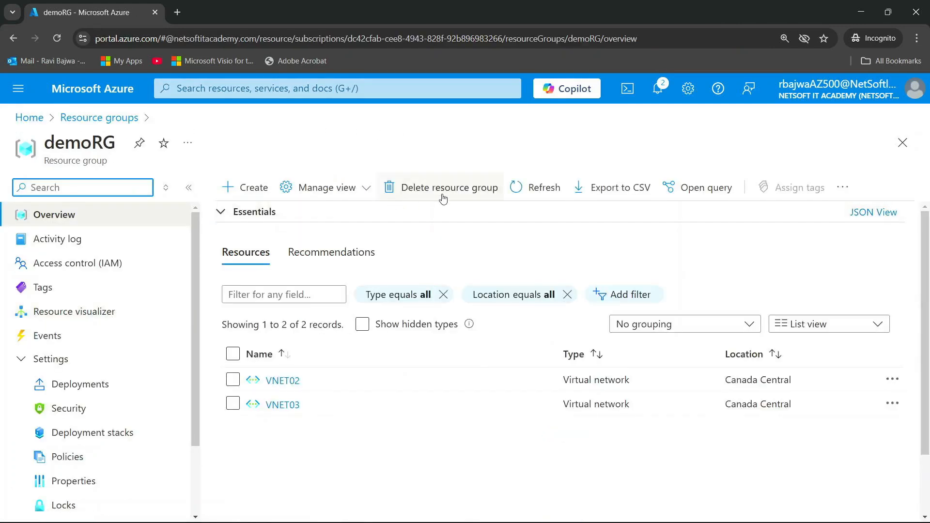
pyautogui.click(441, 188)
pyautogui.click(574, 228)
pyautogui.click(533, 466)
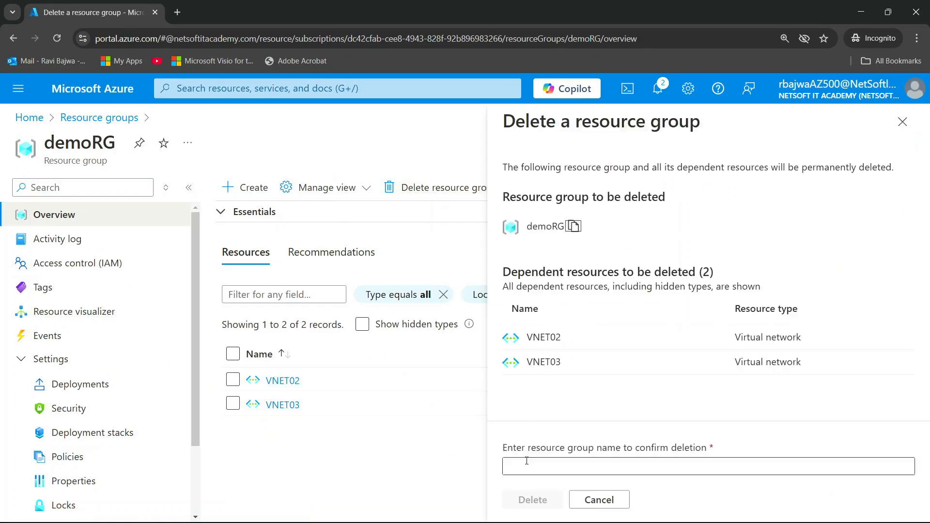
pyautogui.hotkey('ctrl', 'v')
pyautogui.click(533, 499)
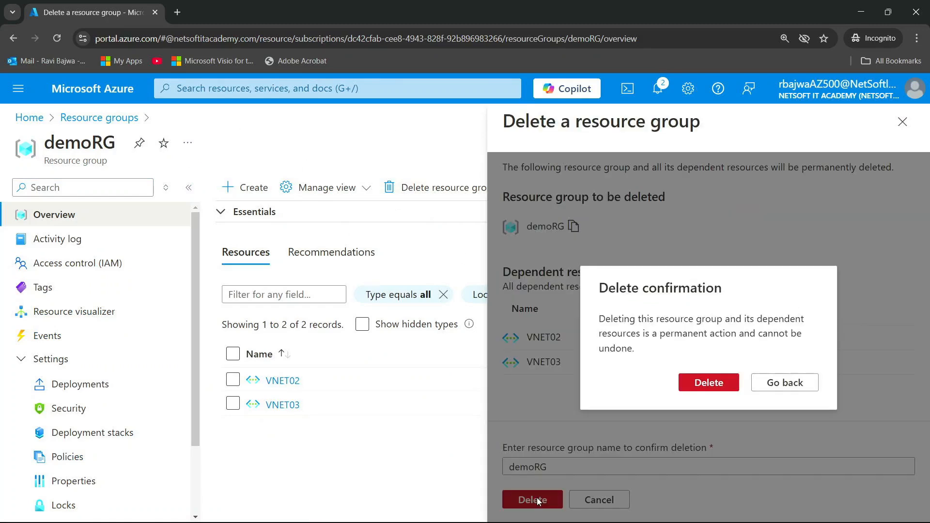
pyautogui.click(713, 386)
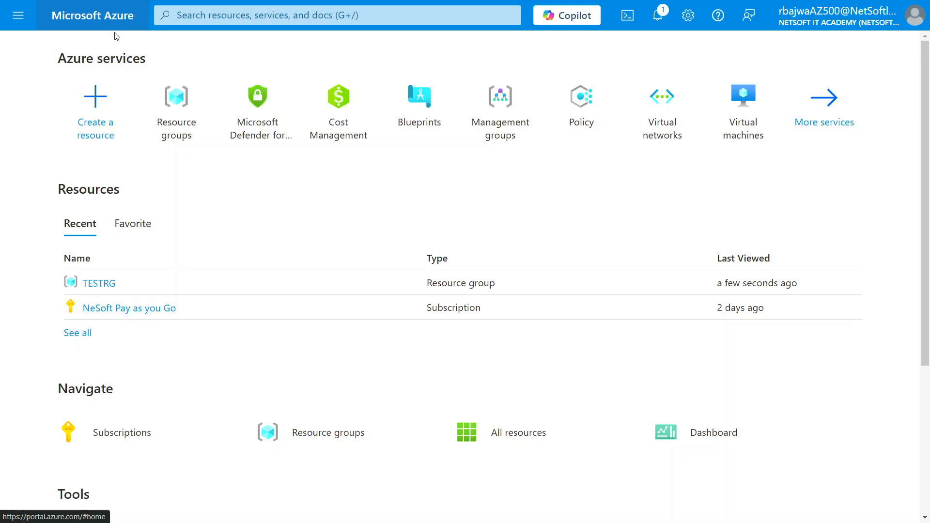
# Step: Open the TESTRG resource group and show its locks
pyautogui.moveTo(187, 84)
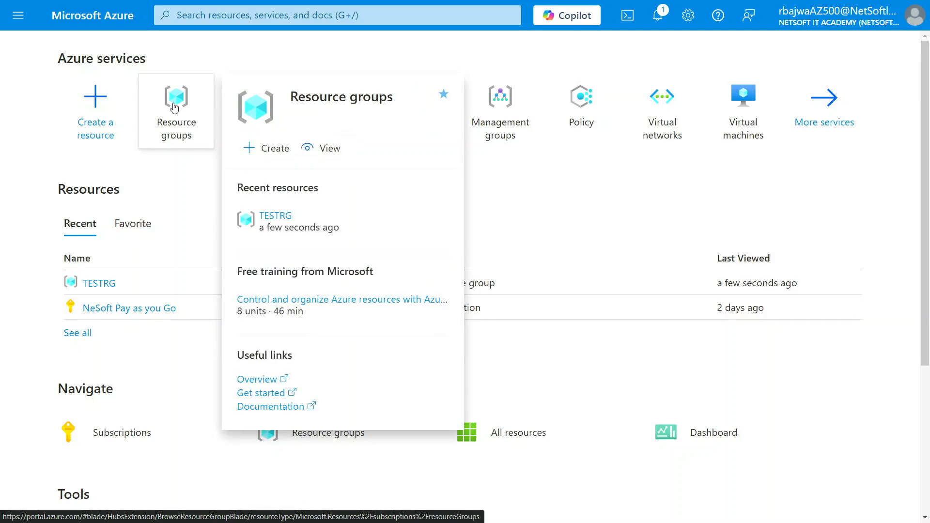
pyautogui.click(171, 104)
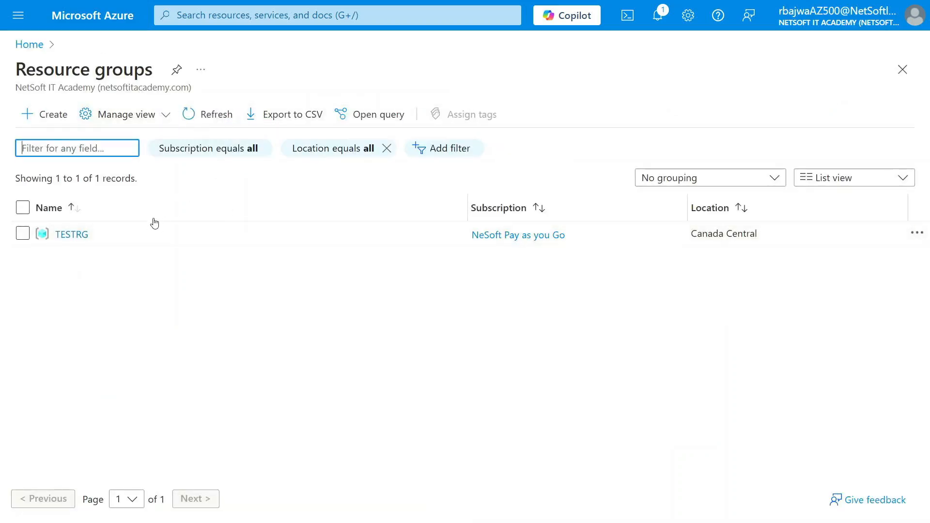
pyautogui.click(75, 236)
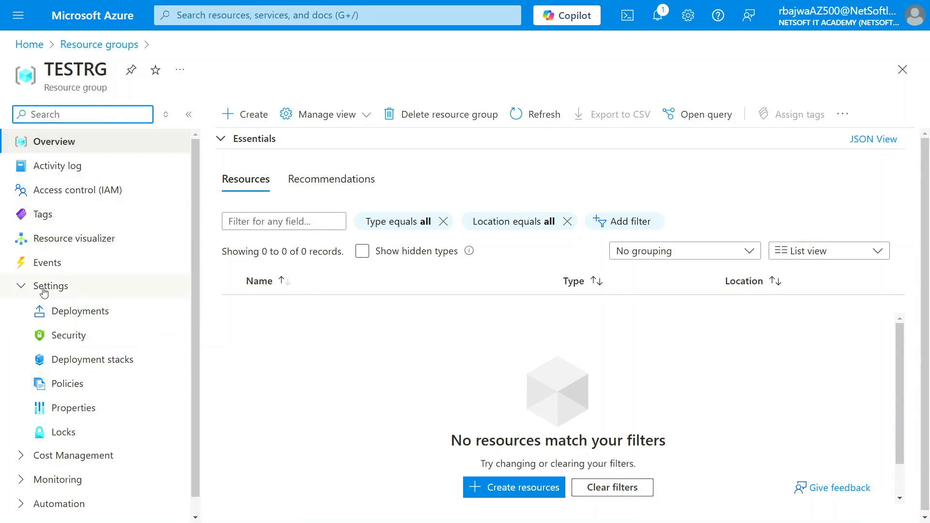
pyautogui.click(75, 438)
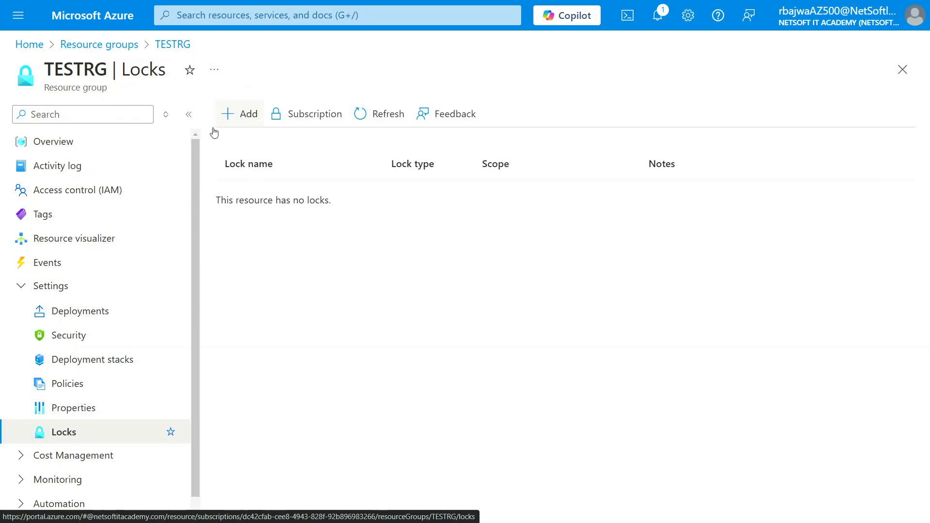
# Step: Add a Read-only lock named DEMO-L to the TESTRG resource group and close its locks page
pyautogui.click(236, 119)
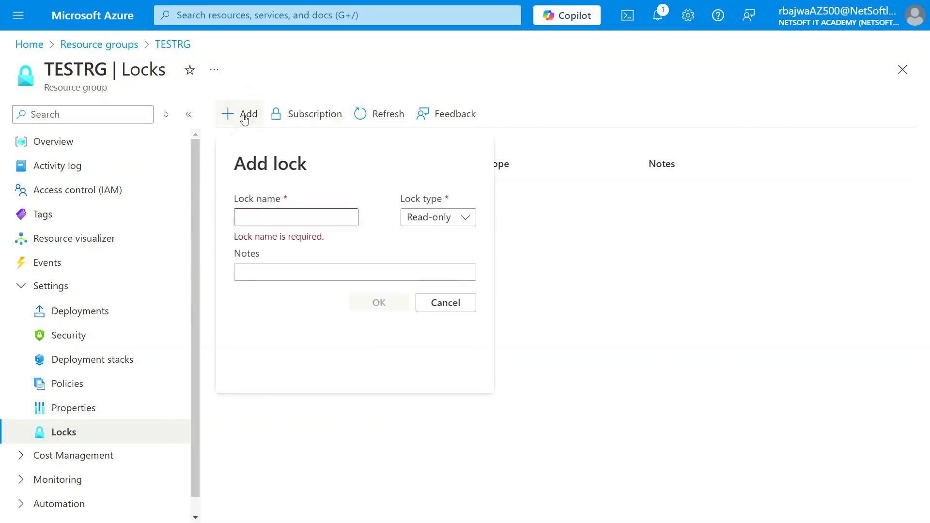
pyautogui.click(267, 219)
pyautogui.write('DEMO-L')
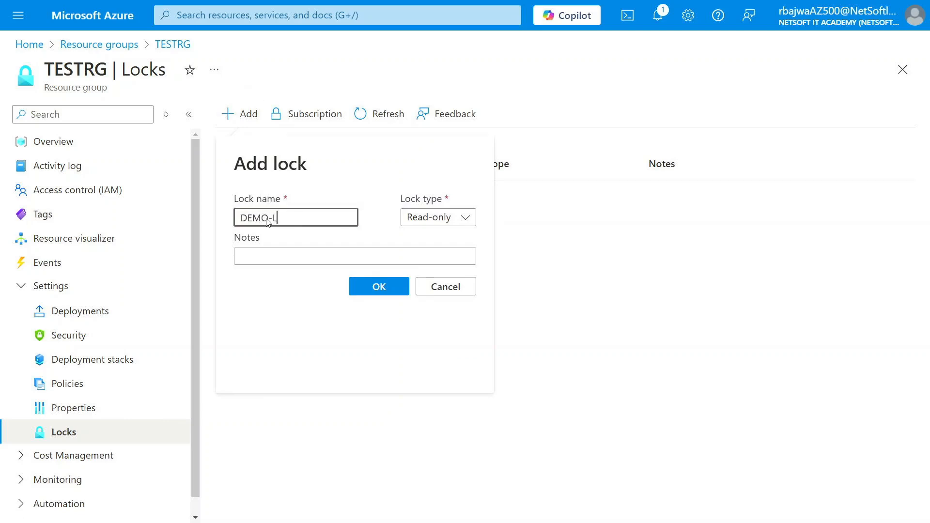
pyautogui.click(460, 219)
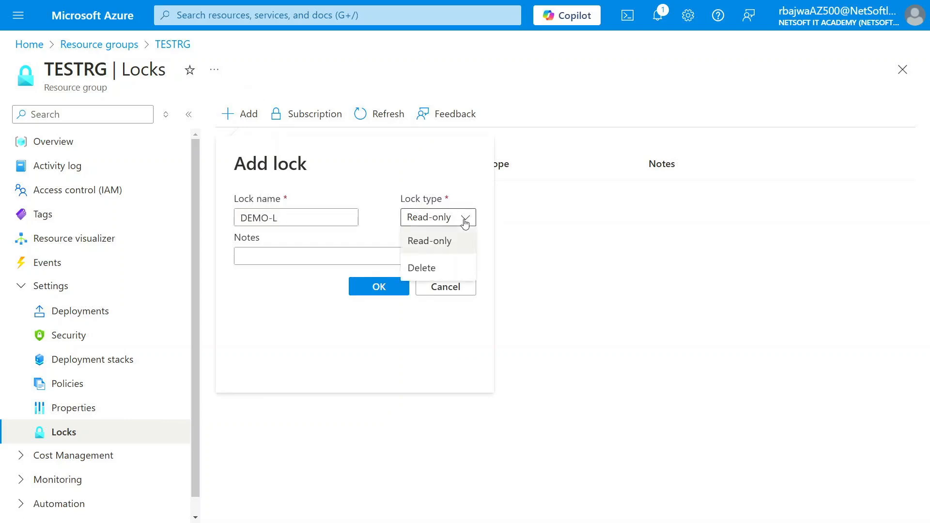
pyautogui.click(440, 242)
pyautogui.click(379, 286)
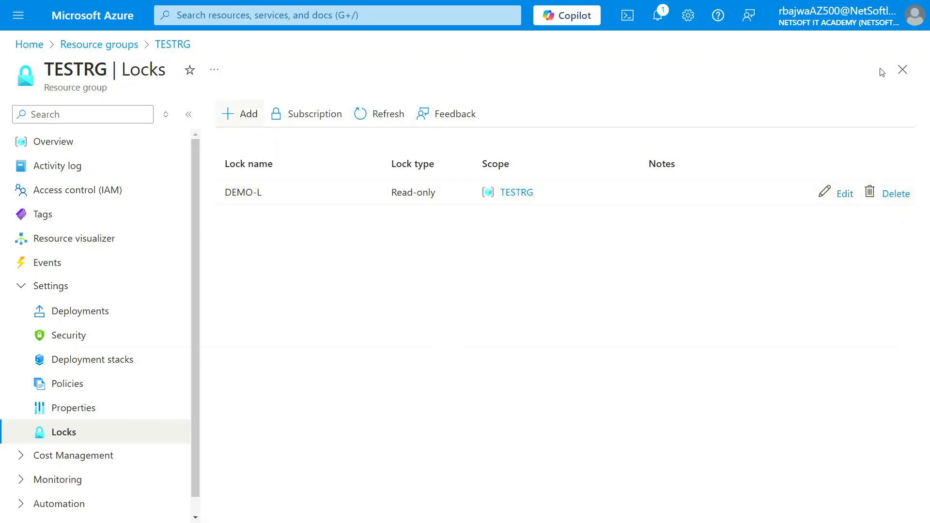
pyautogui.click(903, 69)
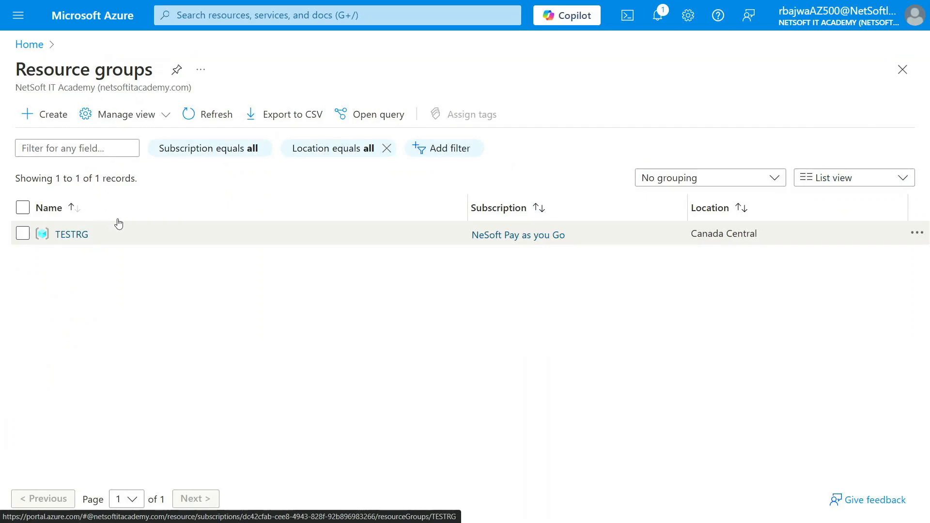
# Step: Start a new virtual network in the TESTRG resource group and name it TESTVNET
pyautogui.click(230, 20)
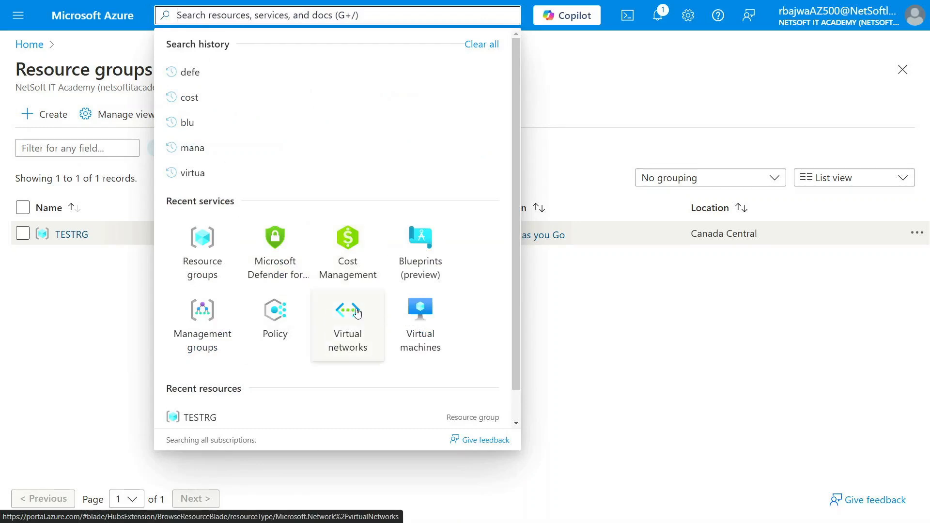
pyautogui.click(344, 324)
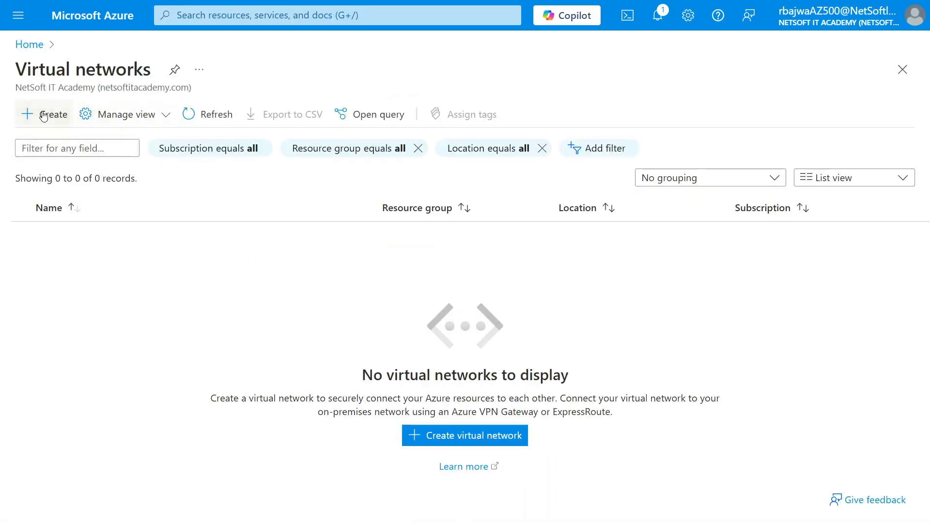
pyautogui.click(57, 117)
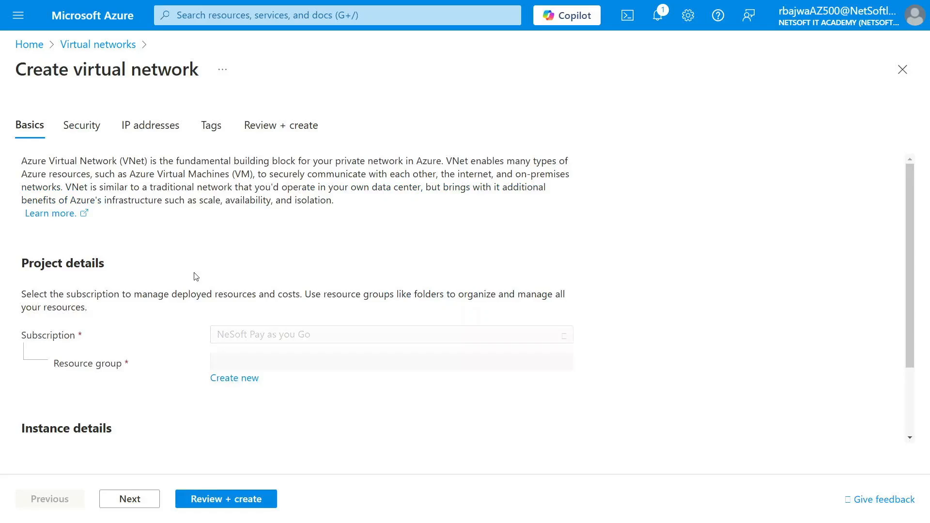
pyautogui.click(266, 367)
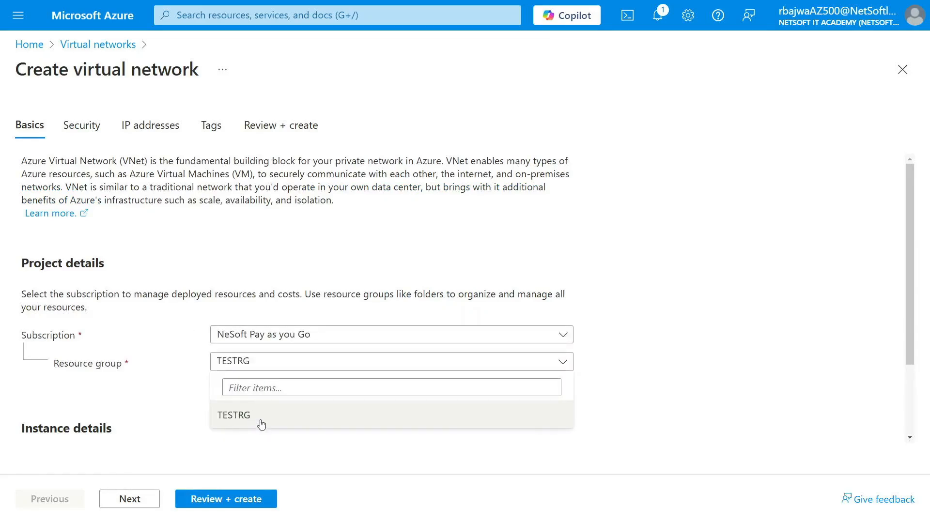
pyautogui.click(260, 416)
pyautogui.scroll(-2, 175, 392)
pyautogui.click(257, 364)
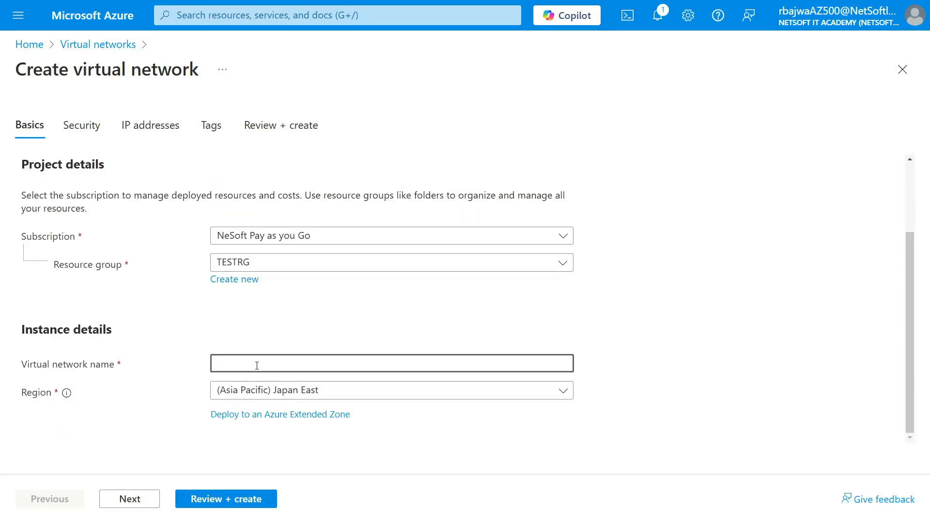
pyautogui.write('TESTVNET')
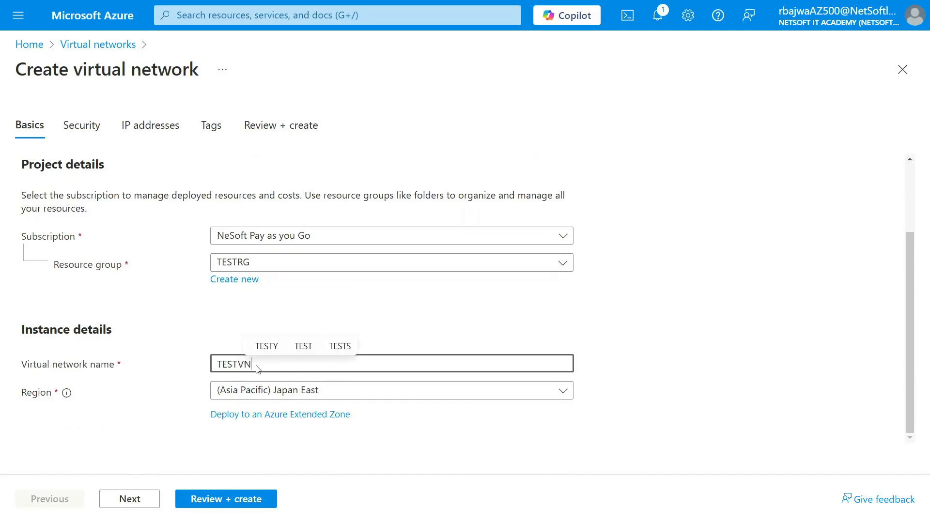
# Step: Set the region of TESTVNET to Canada Central
pyautogui.click(321, 391)
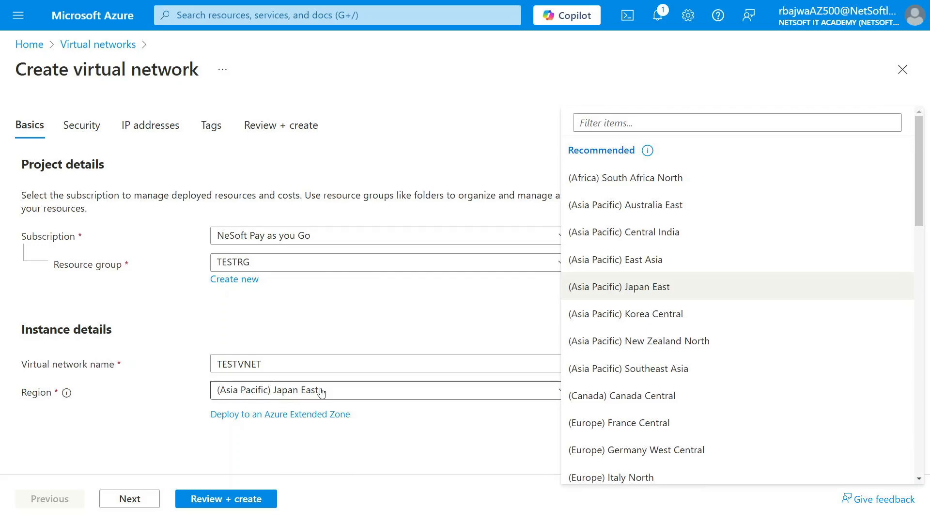
pyautogui.click(636, 116)
pyautogui.write('camna')
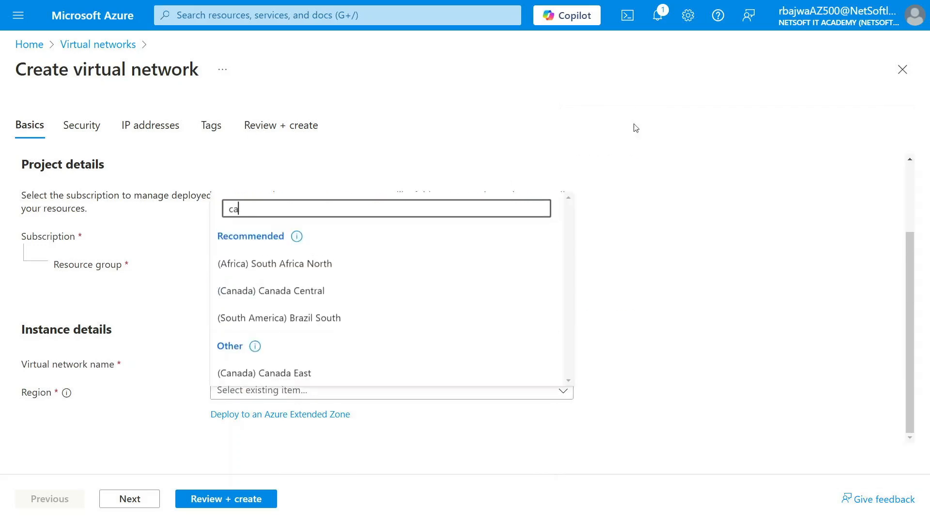
pyautogui.press('BackSpace')
pyautogui.press('BackSpace')
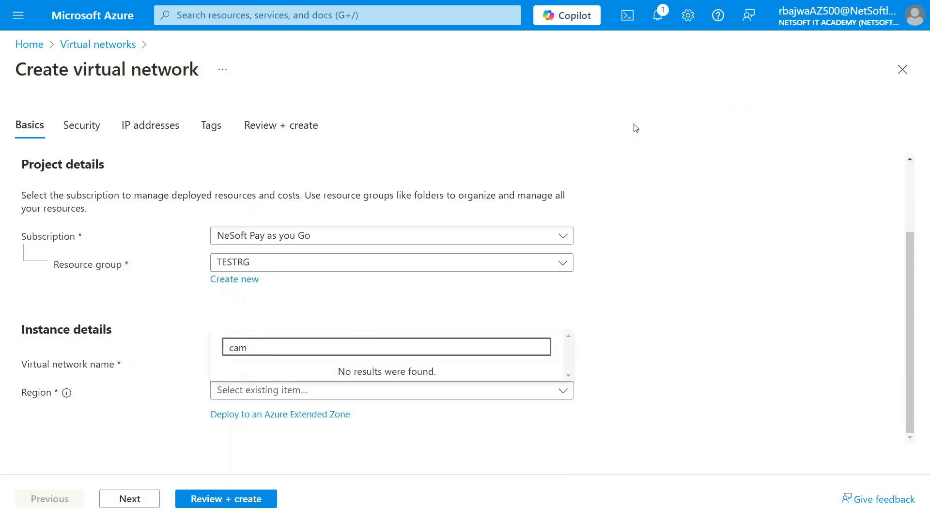
pyautogui.write('n')
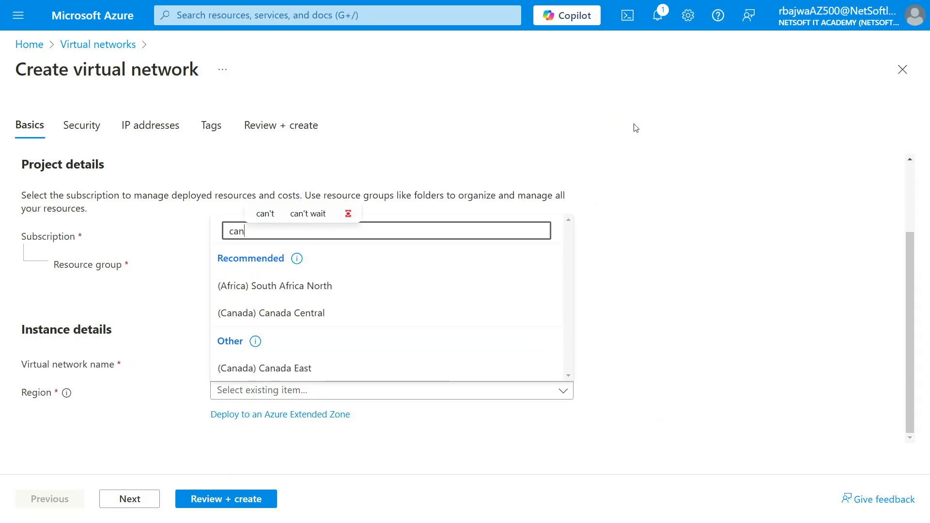
pyautogui.click(295, 321)
# Step: Keep the default security, IP address and tag settings of TESTVNET and proceed to its final review
pyautogui.click(139, 502)
pyautogui.click(142, 507)
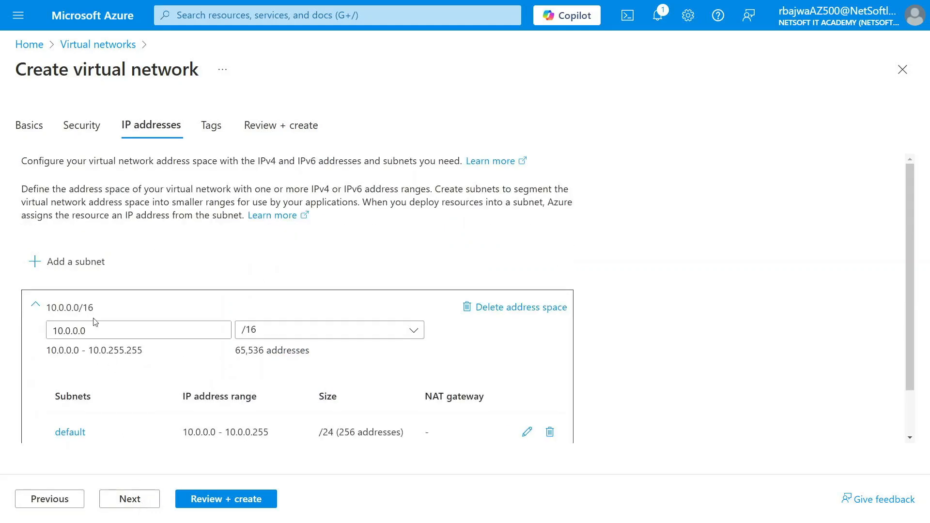
pyautogui.click(133, 499)
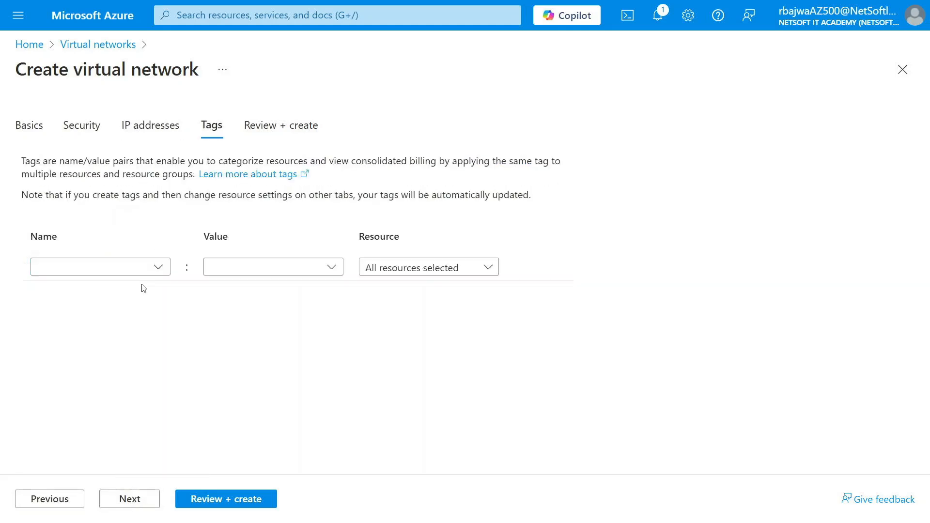
pyautogui.click(139, 504)
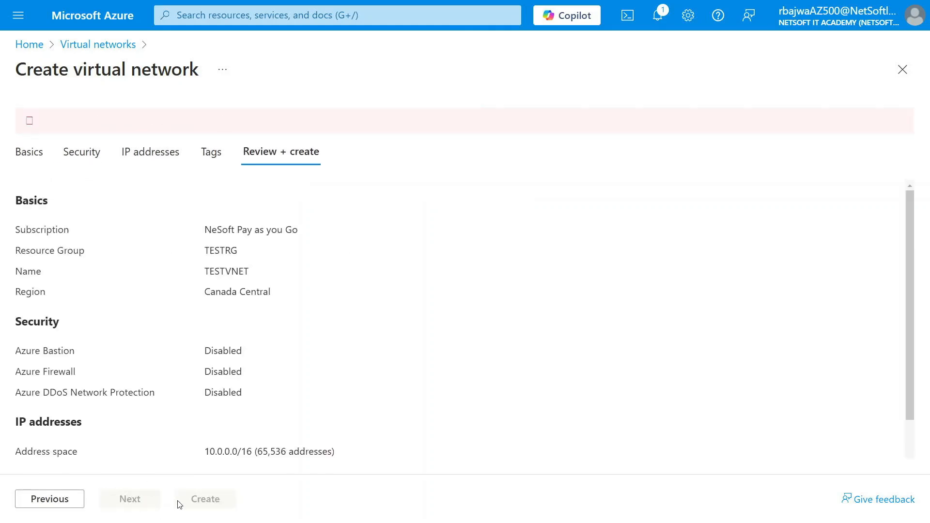
# Step: Examine the validation error details for TESTVNET, highlight the reason given, and close the virtual network form
pyautogui.click(193, 124)
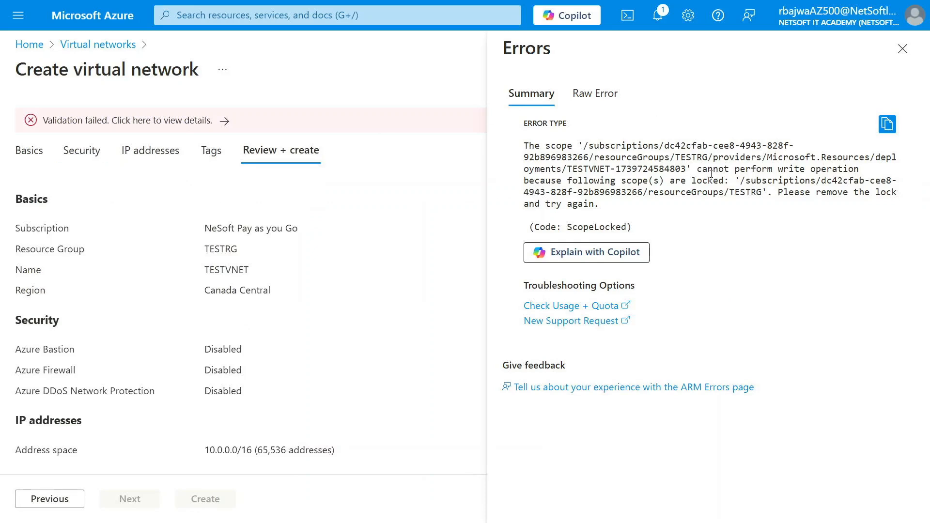
pyautogui.moveTo(703, 170); pyautogui.dragTo(674, 189)
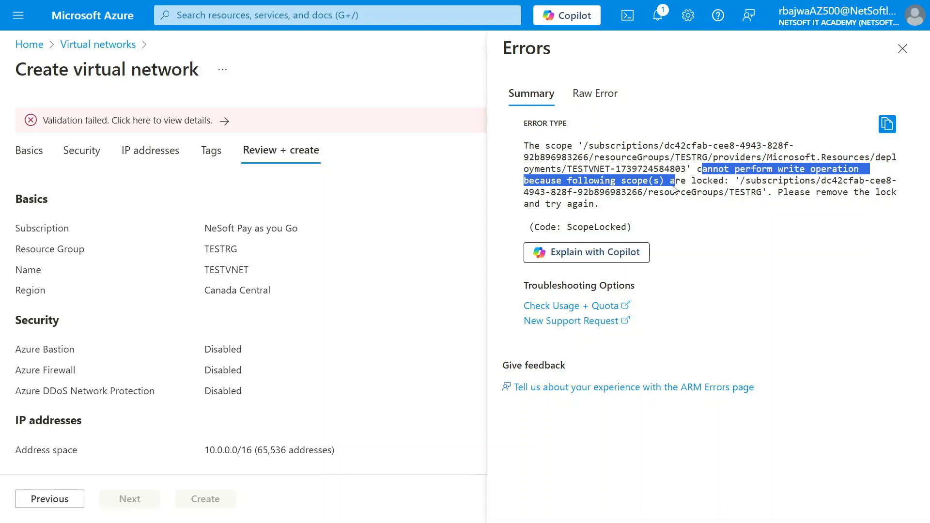
pyautogui.click(902, 49)
pyautogui.click(902, 69)
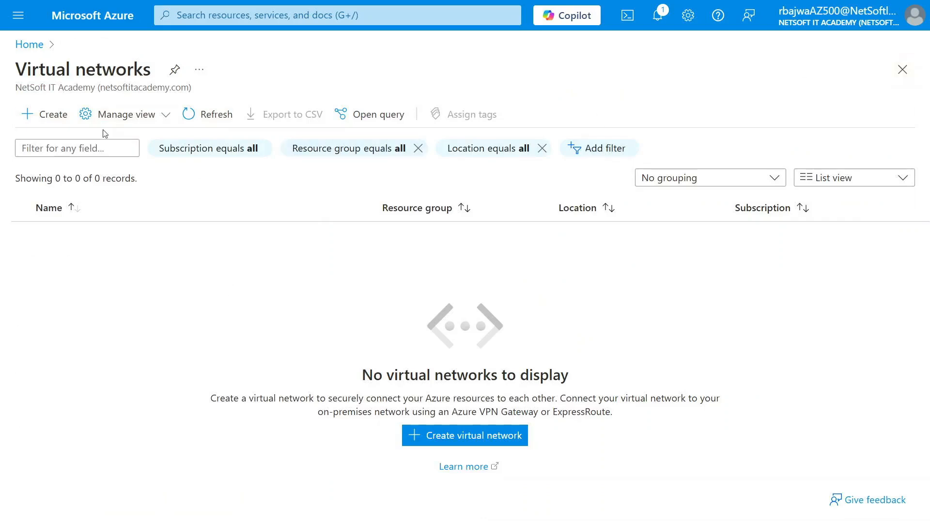
# Step: Try to delete the TESTRG resource group, entering TESTRG as the confirmation name, and dismiss the notification
pyautogui.click(465, 19)
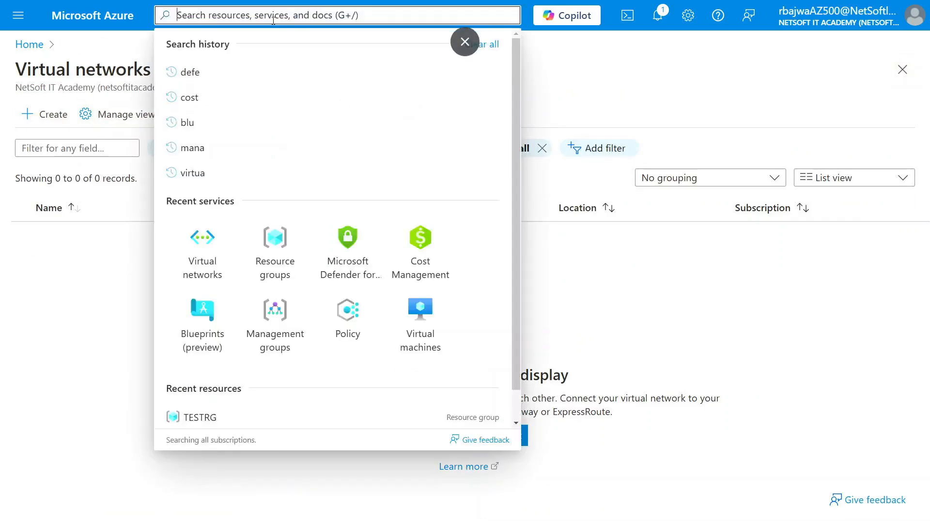
pyautogui.click(277, 247)
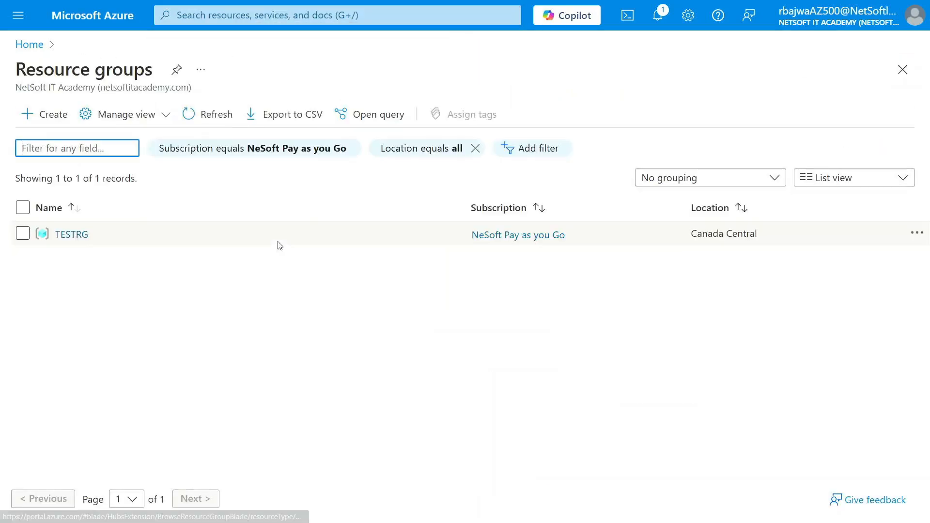
pyautogui.click(71, 234)
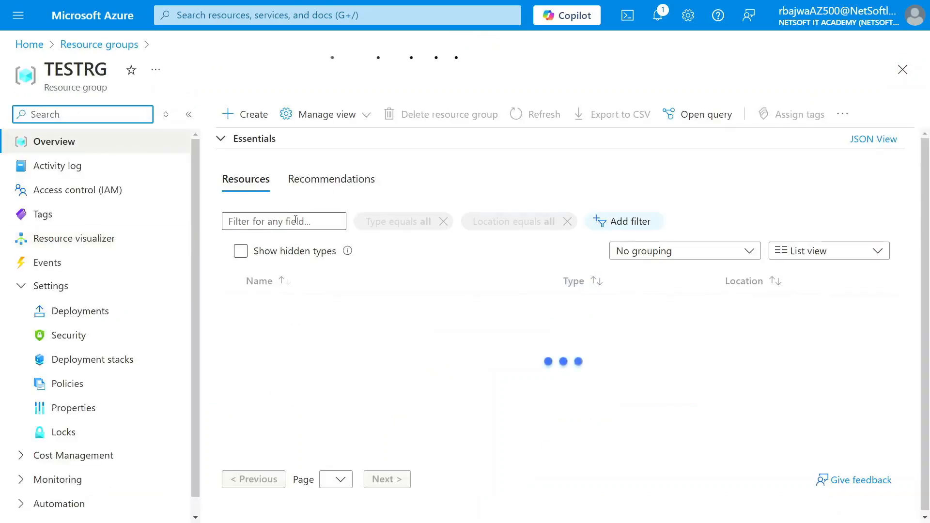
pyautogui.click(440, 116)
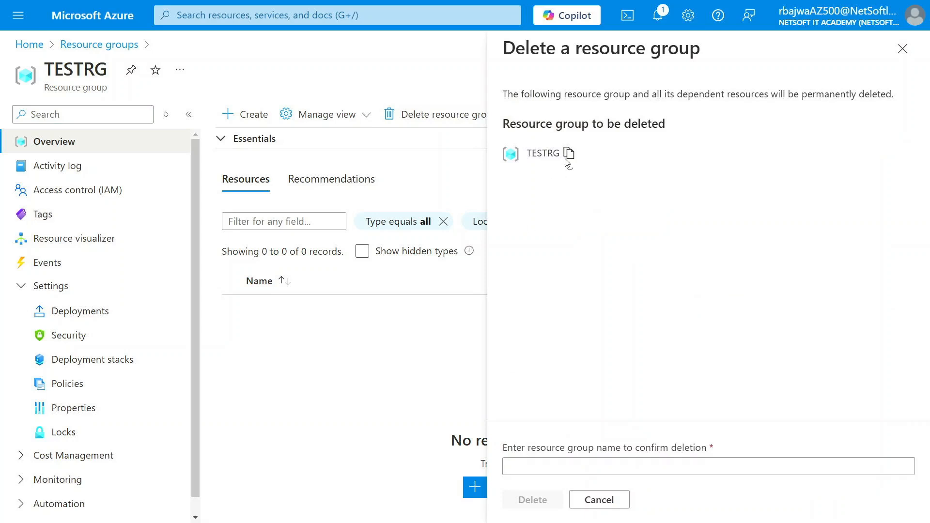
pyautogui.click(568, 153)
pyautogui.click(526, 465)
pyautogui.hotkey('ctrl', 'v')
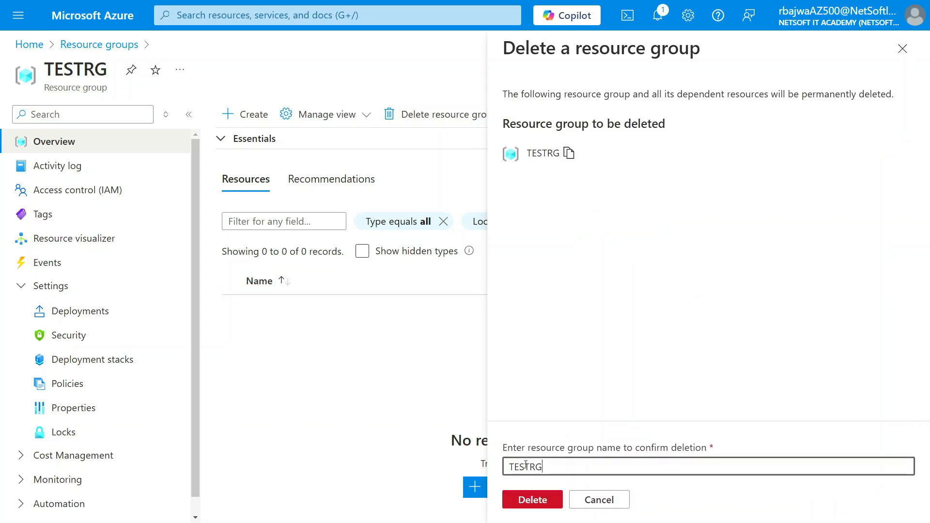
pyautogui.click(535, 499)
pyautogui.click(705, 347)
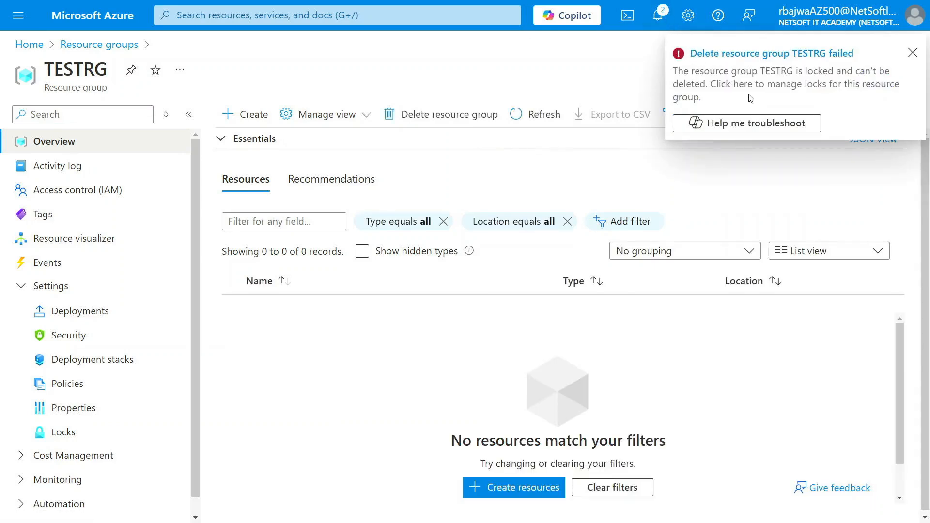
pyautogui.click(913, 53)
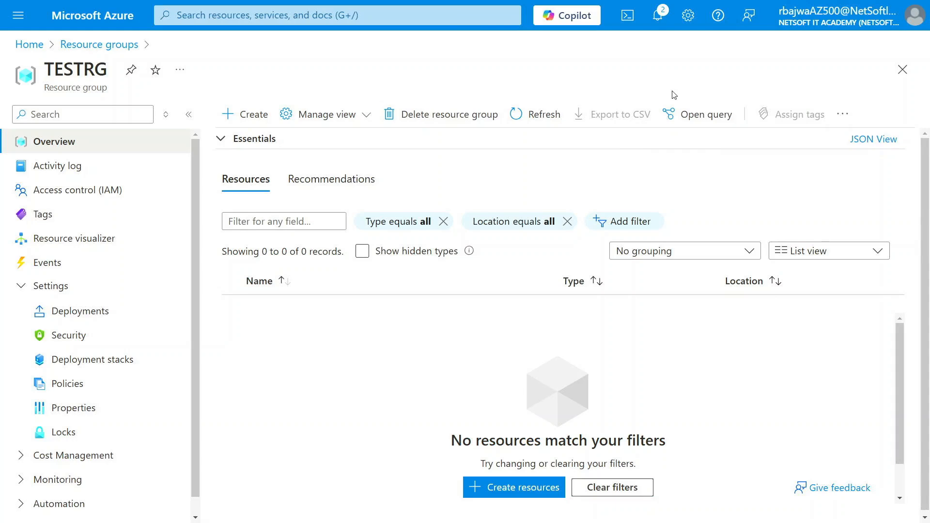
# Step: Delete the DEMO-L lock from TESTRG, refresh the lock list and return to the resource groups
pyautogui.click(64, 432)
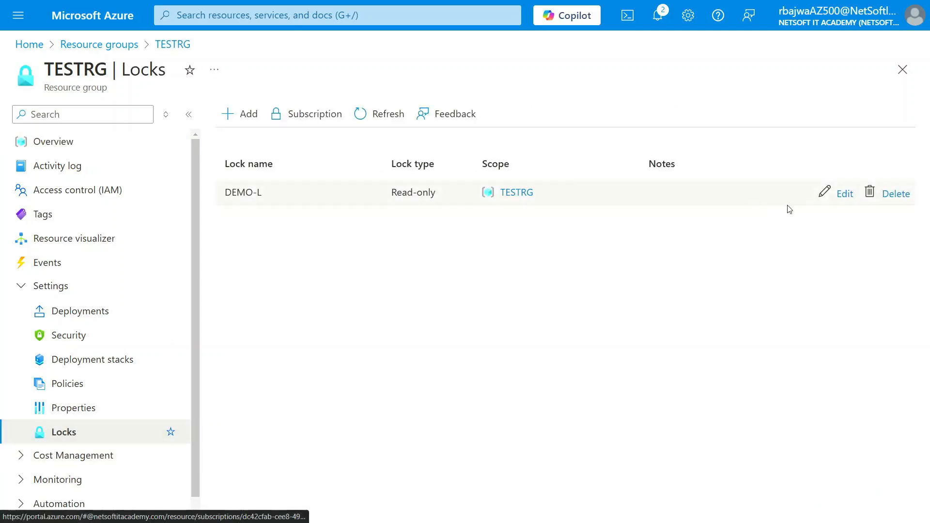
pyautogui.click(896, 194)
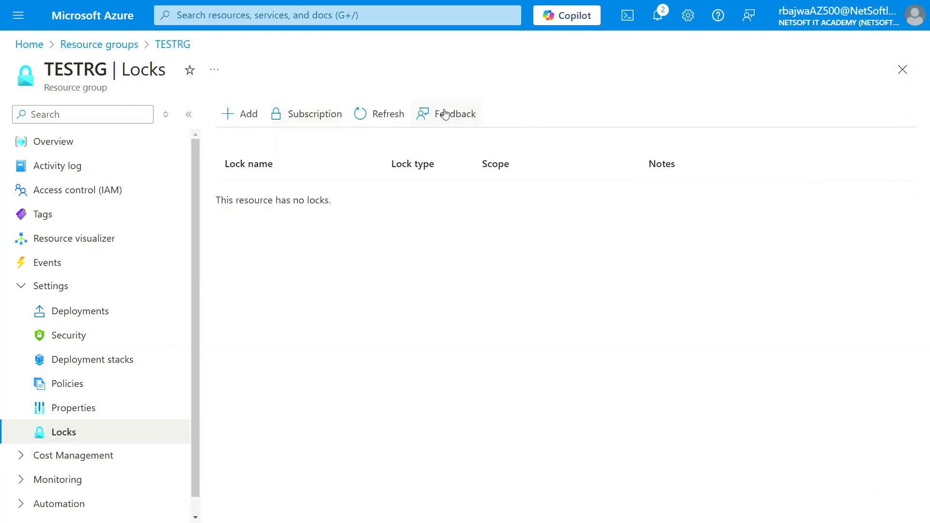
pyautogui.click(381, 114)
pyautogui.click(902, 69)
# Step: Start a new virtual network in the TESTRG resource group and name it testvnet
pyautogui.click(465, 20)
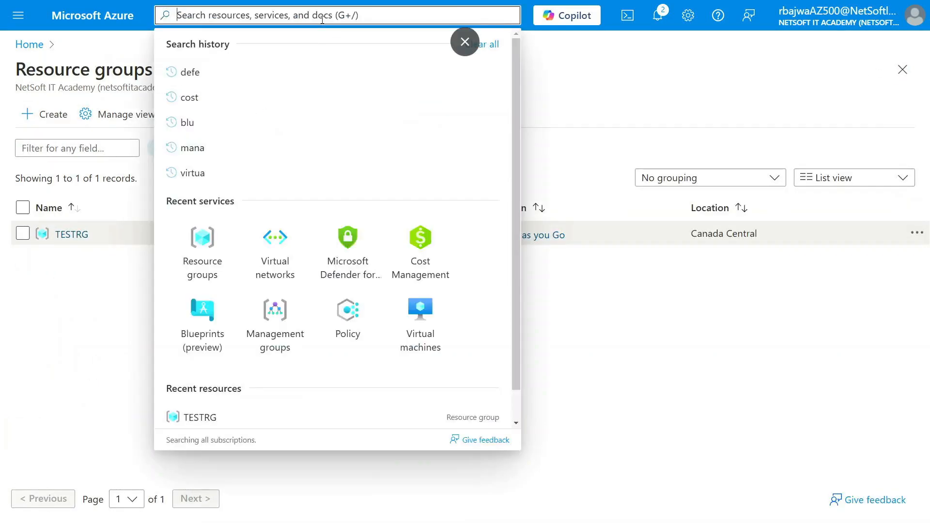
pyautogui.click(298, 267)
pyautogui.click(51, 116)
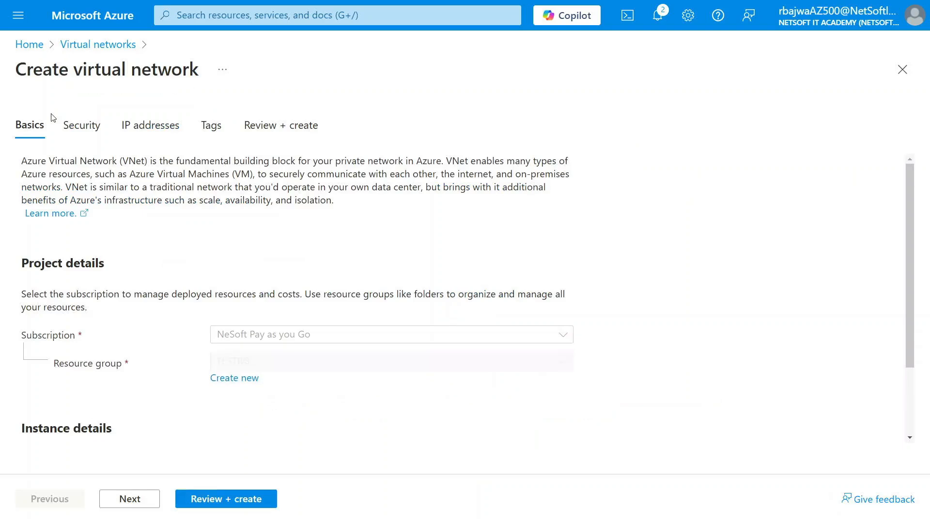
pyautogui.scroll(-2, 190, 407)
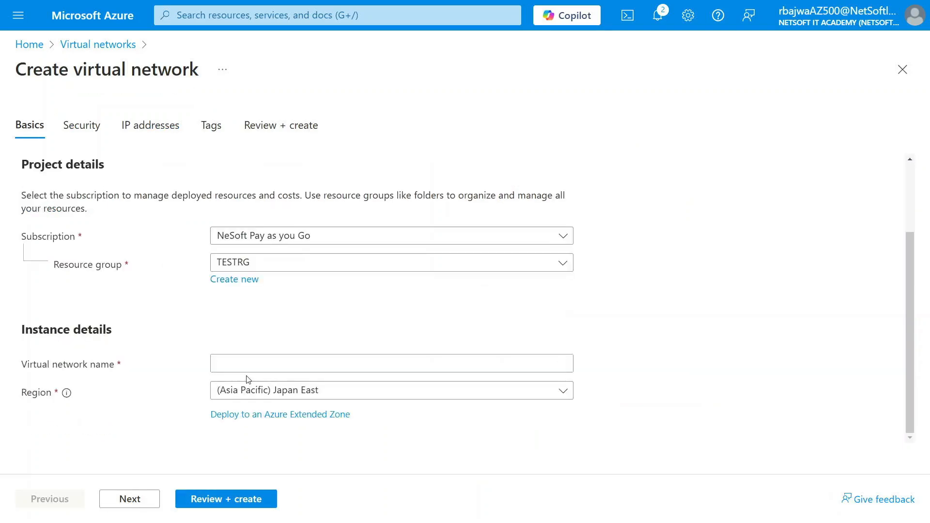
pyautogui.click(258, 363)
pyautogui.write('testvnet')
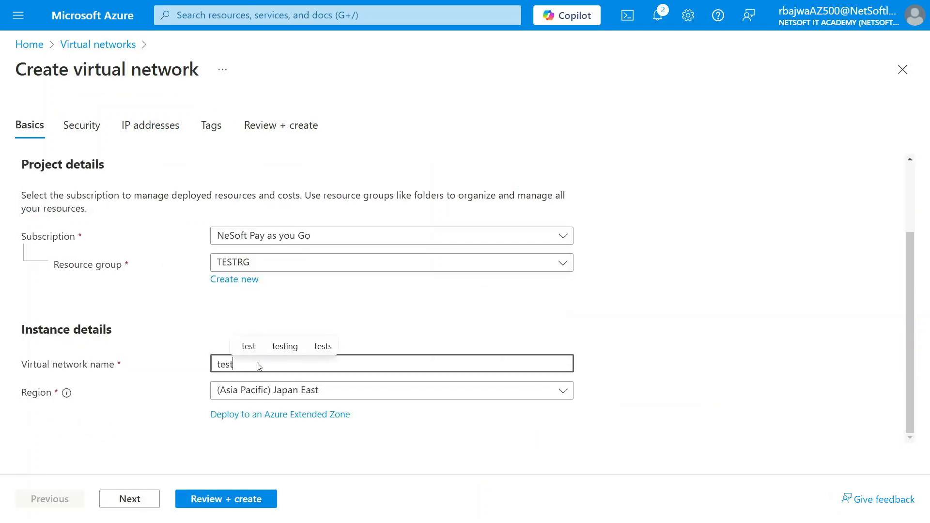
# Step: Set the region of testvnet to (Canada) Canada Central
pyautogui.click(305, 394)
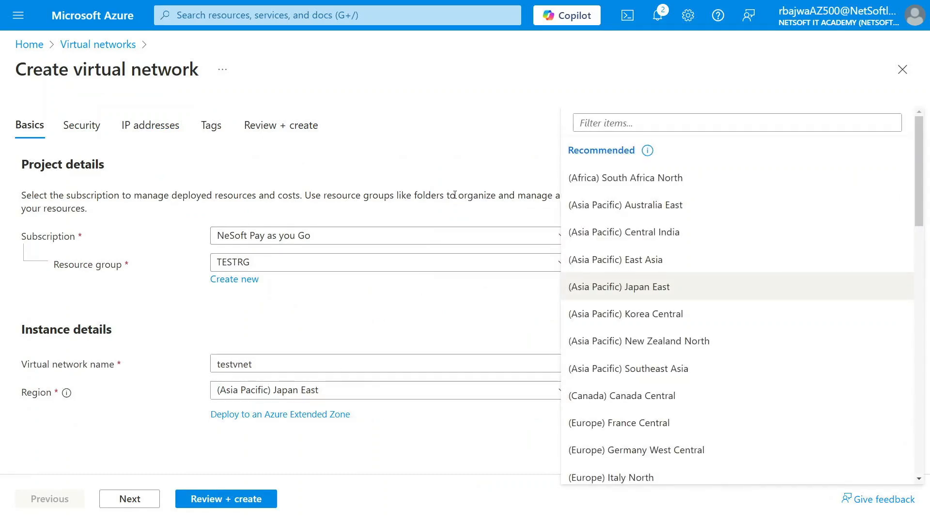
pyautogui.click(644, 120)
pyautogui.write('cana')
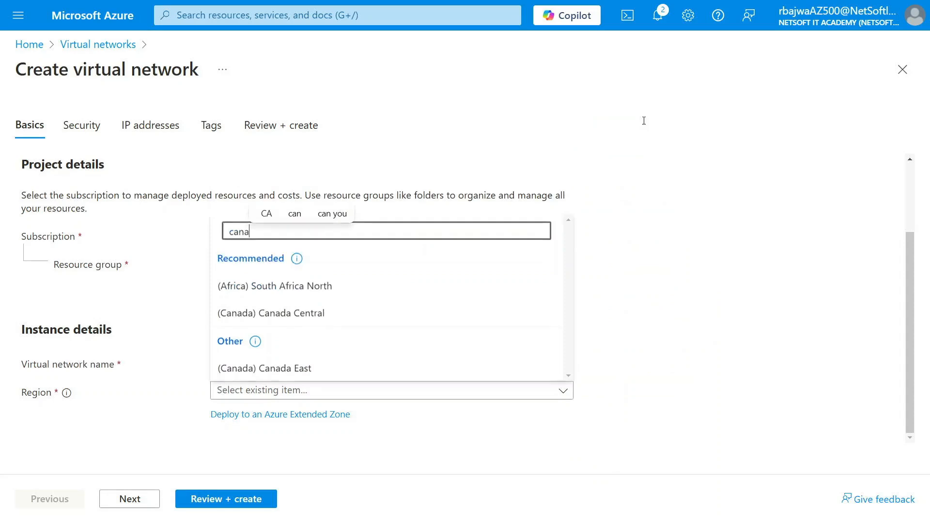
pyautogui.click(331, 311)
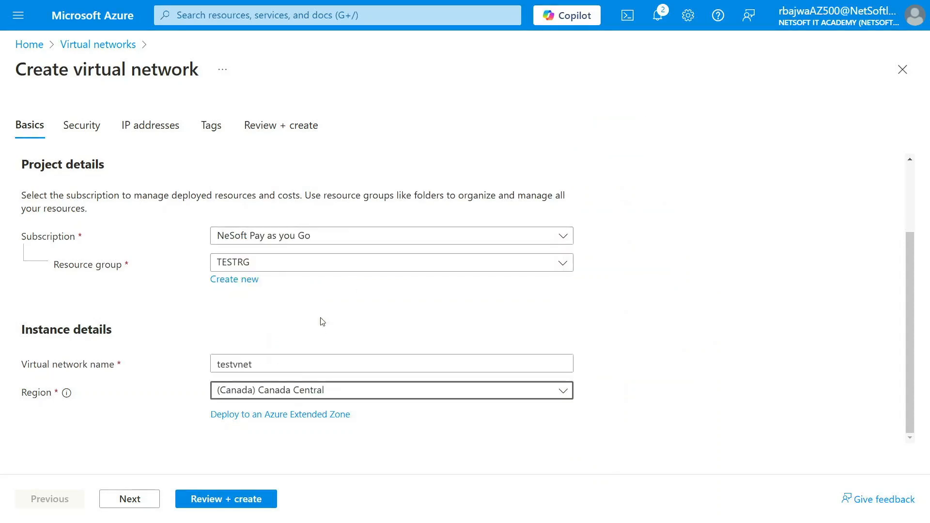
# Step: Keep the default security, IP address and tag settings of testvnet, and create the virtual network after its review
pyautogui.click(137, 503)
pyautogui.click(139, 504)
pyautogui.click(140, 505)
pyautogui.click(140, 505)
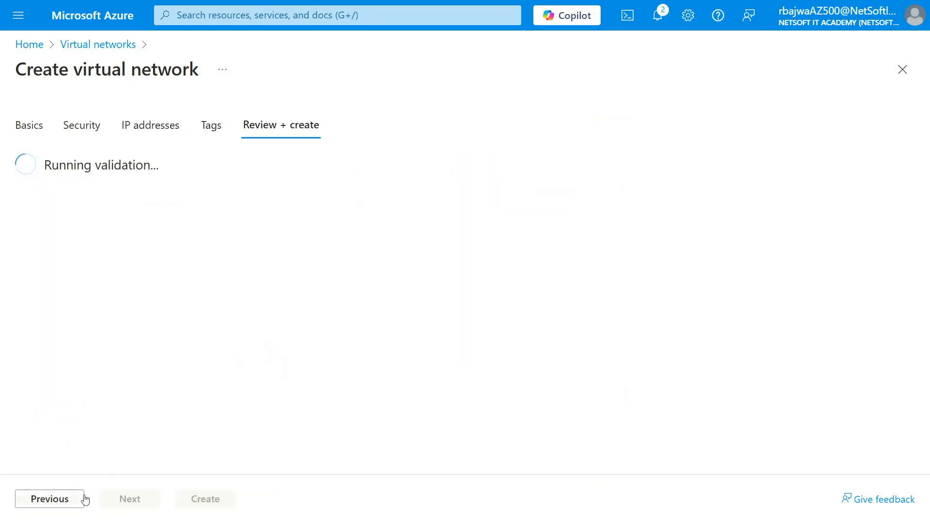
pyautogui.click(183, 505)
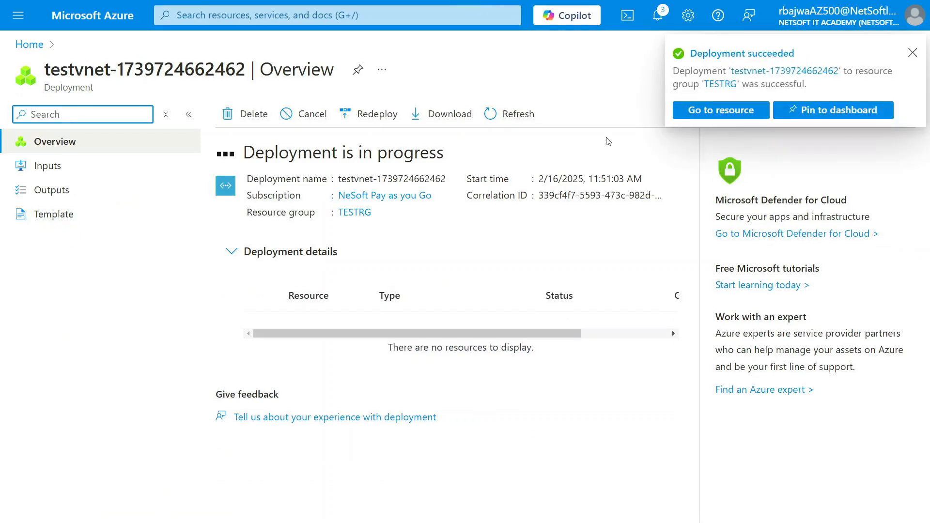
# Step: Delete the TESTRG resource group with its dependent resources, entering TESTRG as the confirmation name, and return to the portal home page
pyautogui.click(406, 18)
pyautogui.click(261, 247)
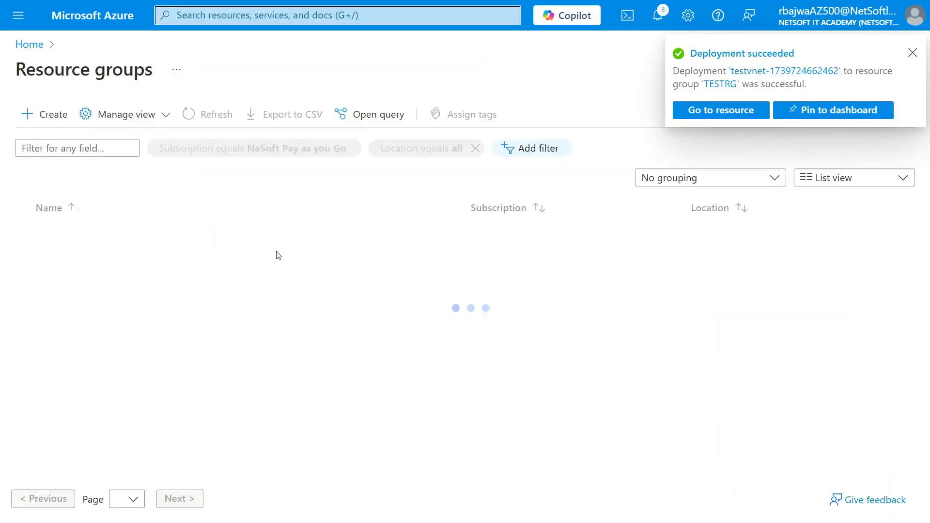
pyautogui.click(71, 234)
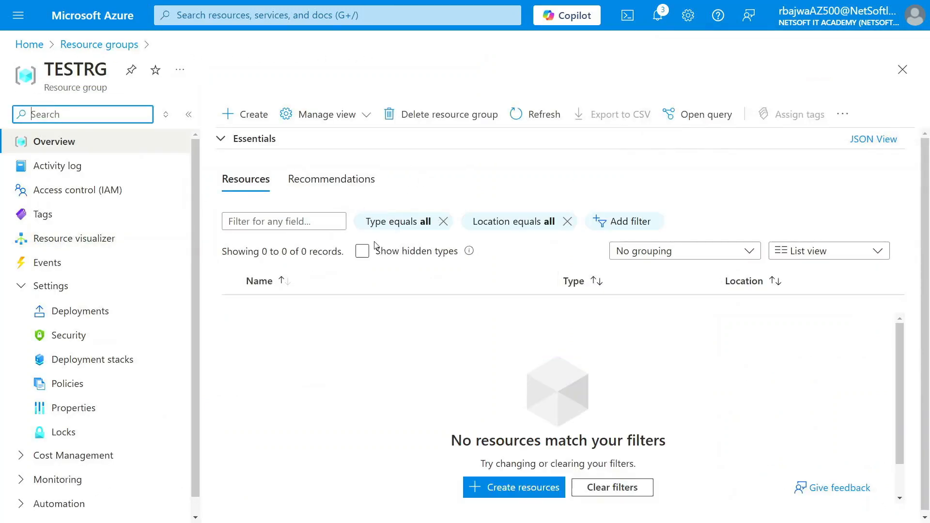
pyautogui.click(437, 119)
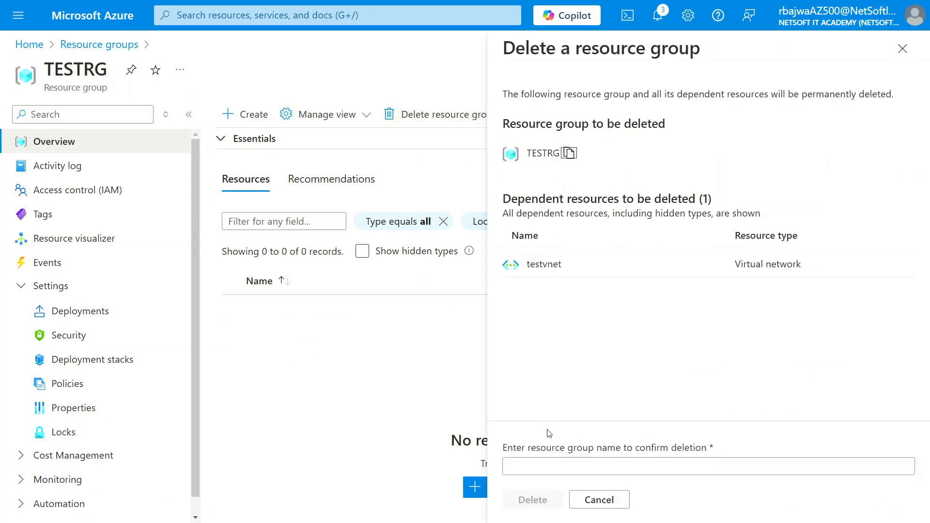
pyautogui.click(541, 470)
pyautogui.write('TESTRG')
pyautogui.click(536, 500)
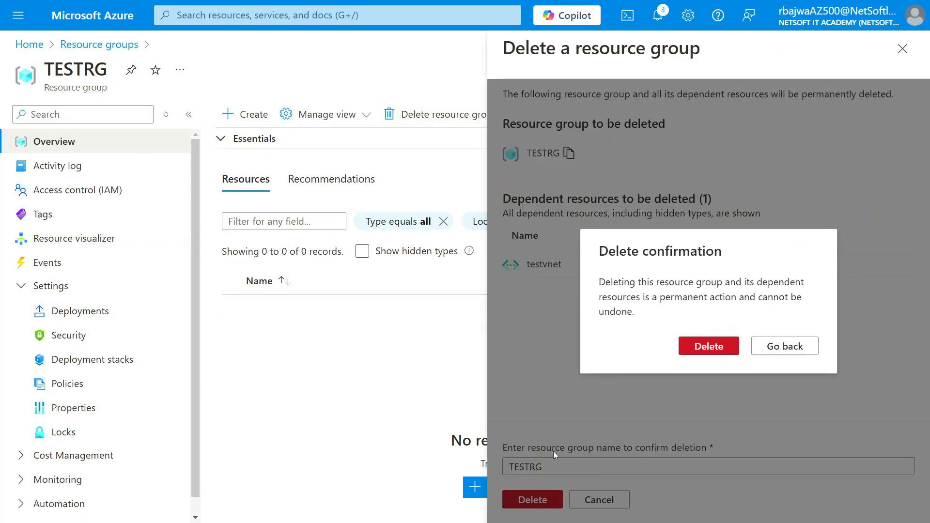
pyautogui.click(708, 345)
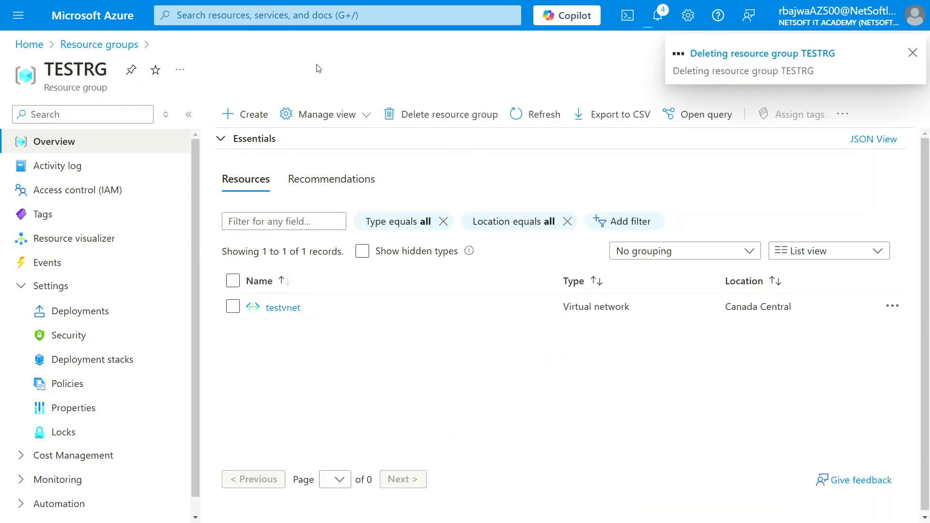
pyautogui.click(133, 21)
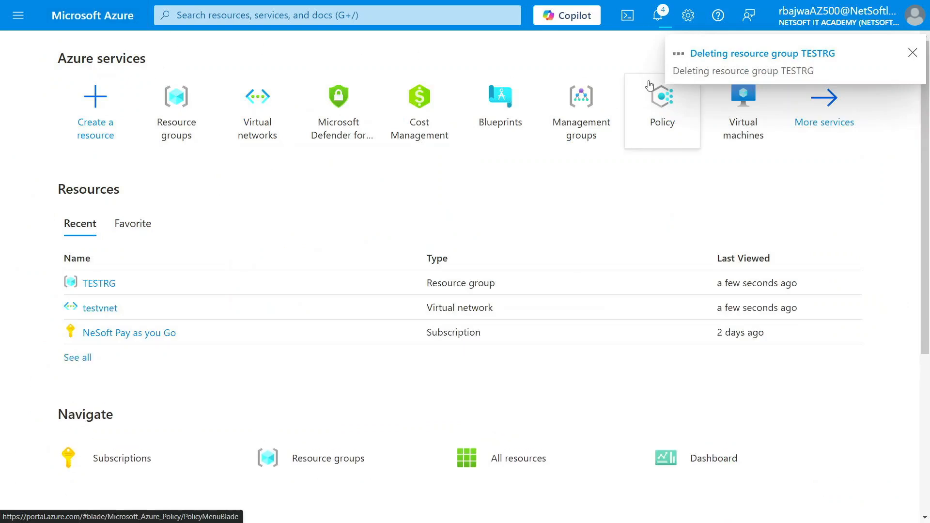
pyautogui.moveTo(650, 85)
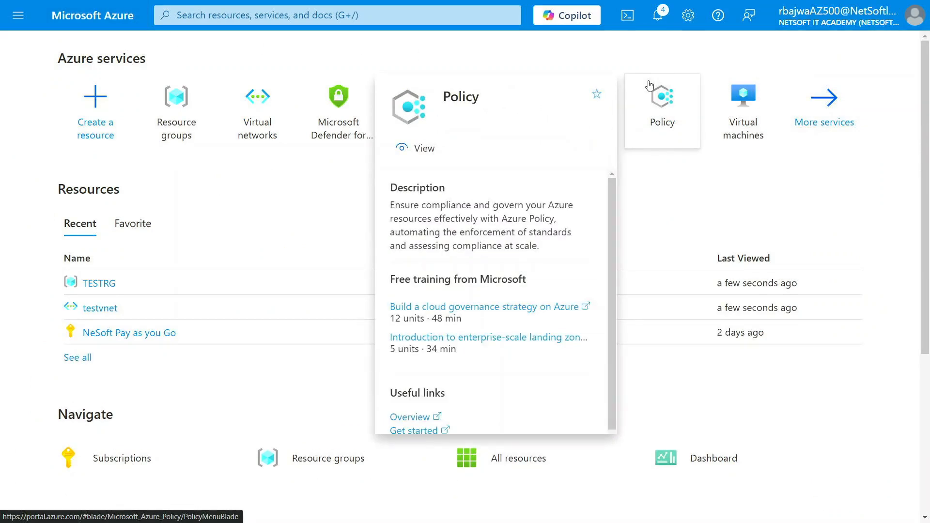